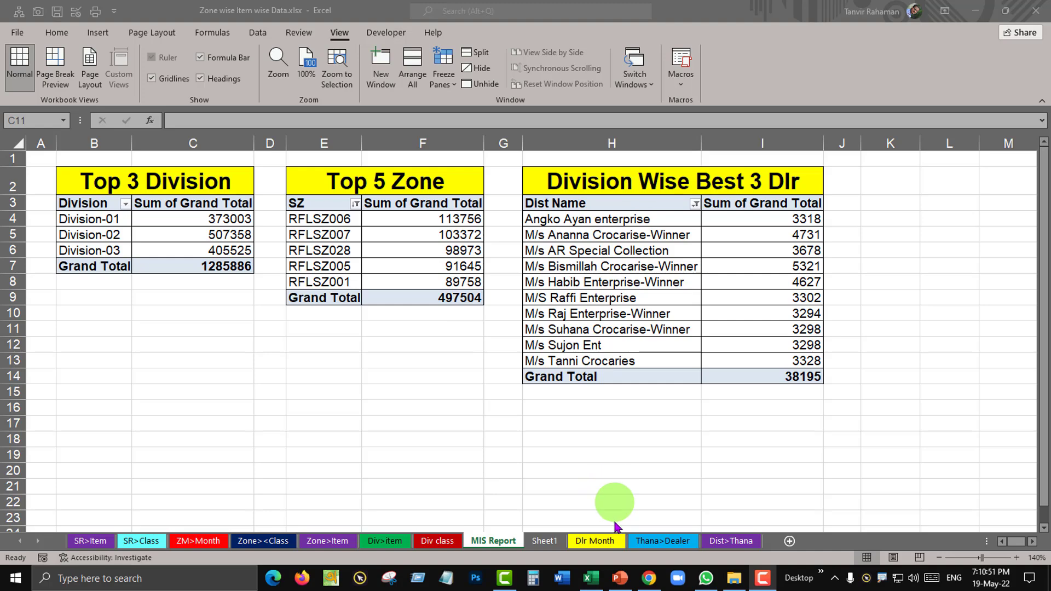
# - Switch to the PowerPoint presentation and play the slide show from slide 1 to view its table animations
pyautogui.click(620, 575)
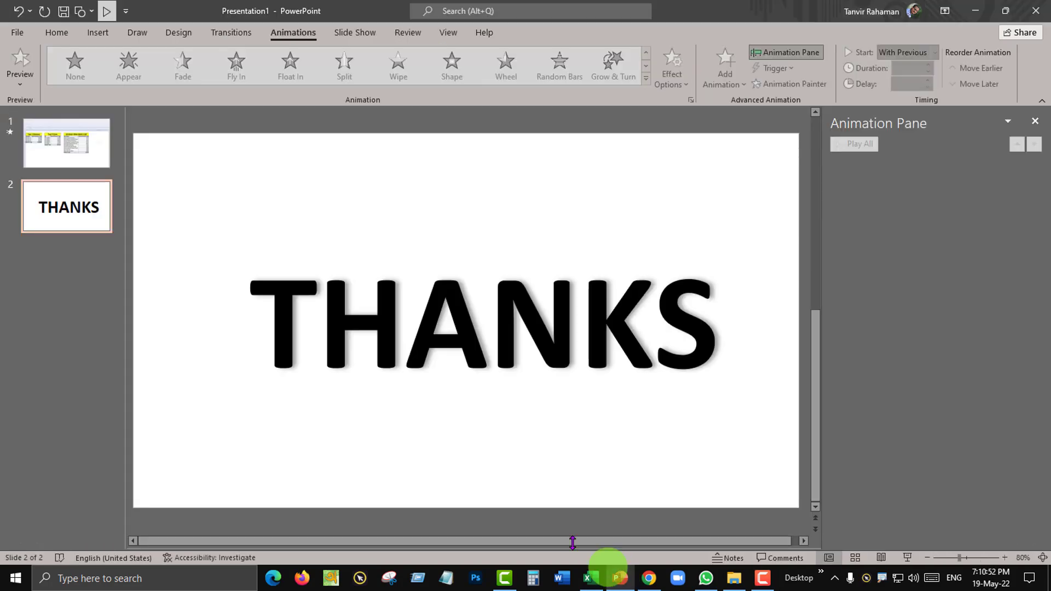
pyautogui.click(94, 145)
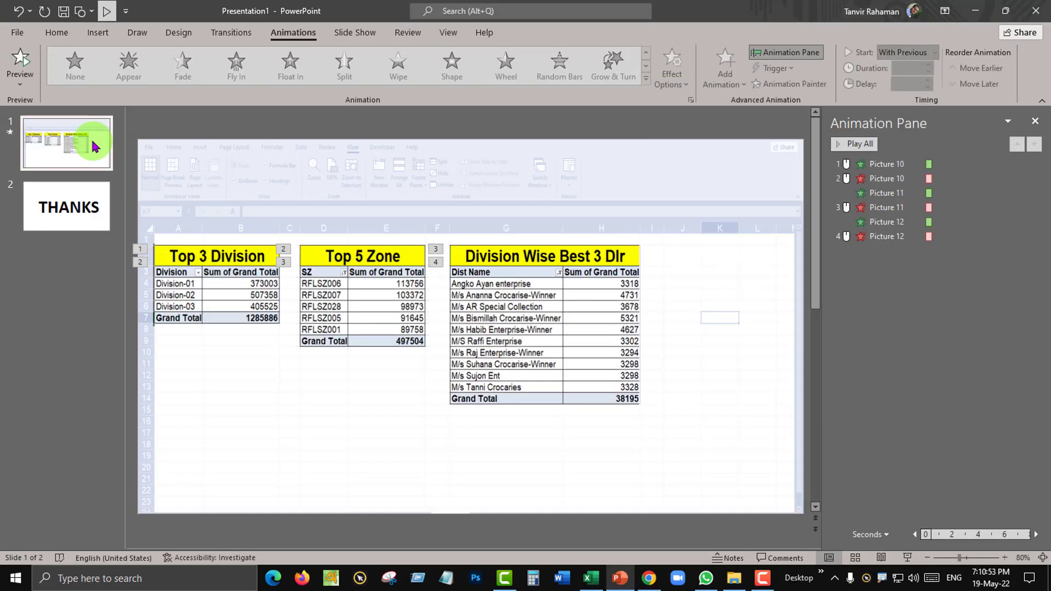
pyautogui.click(907, 557)
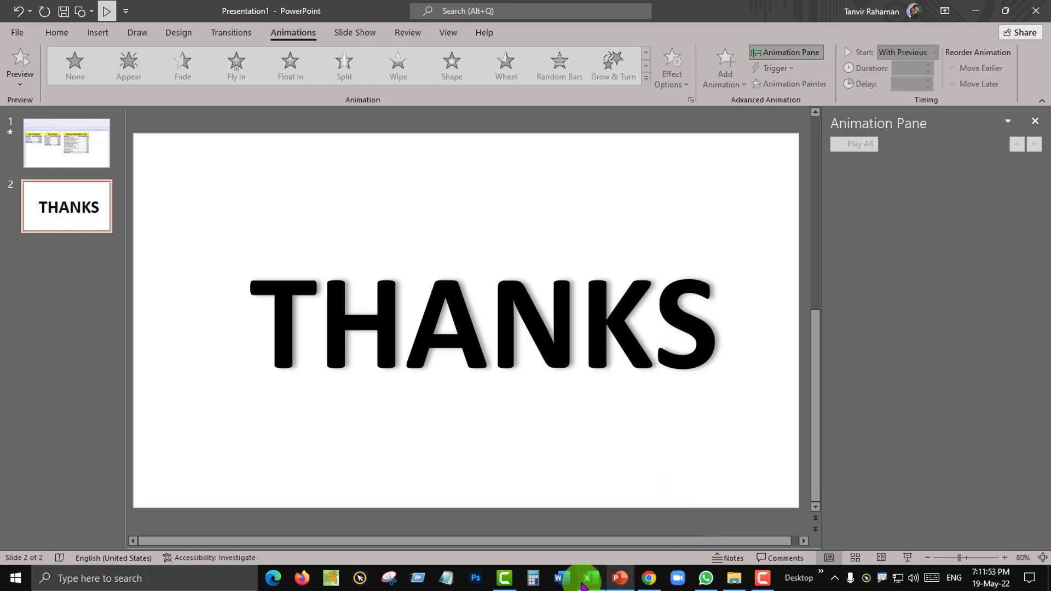
# - Switch back to the MIS Report sheet in the Excel workbook
pyautogui.click(584, 586)
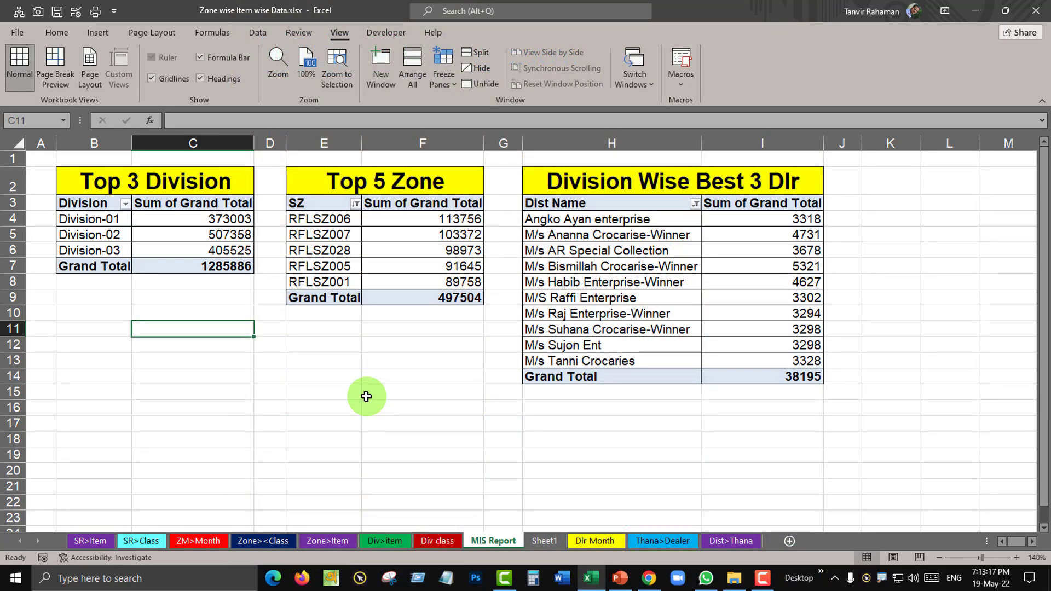
pyautogui.click(353, 391)
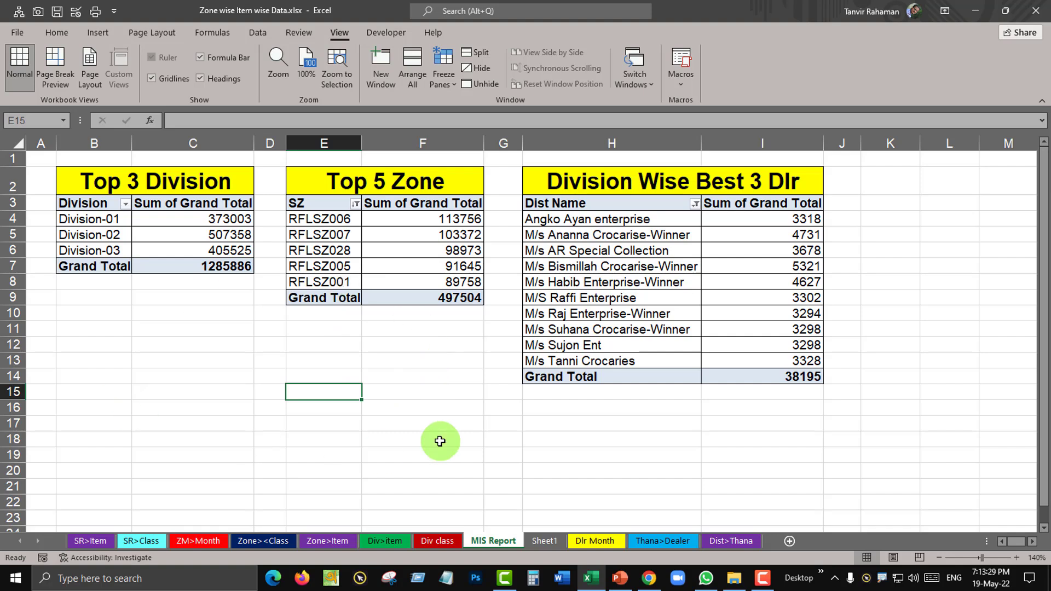
pyautogui.click(401, 427)
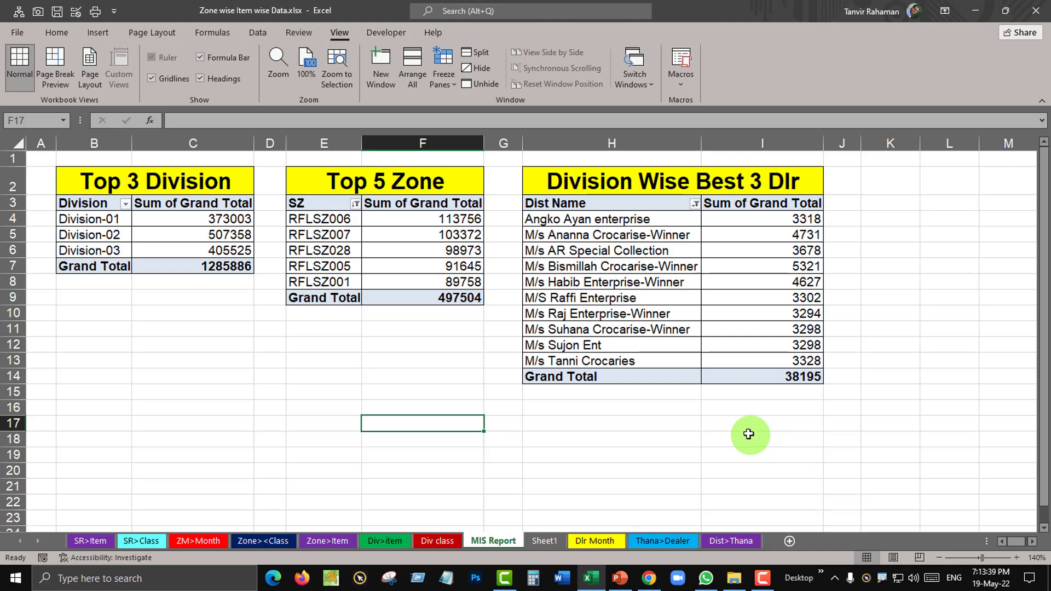
# - Open the Snipping Tool and capture the Excel window from the ribbon down to the sheet tabs
pyautogui.click(55, 579)
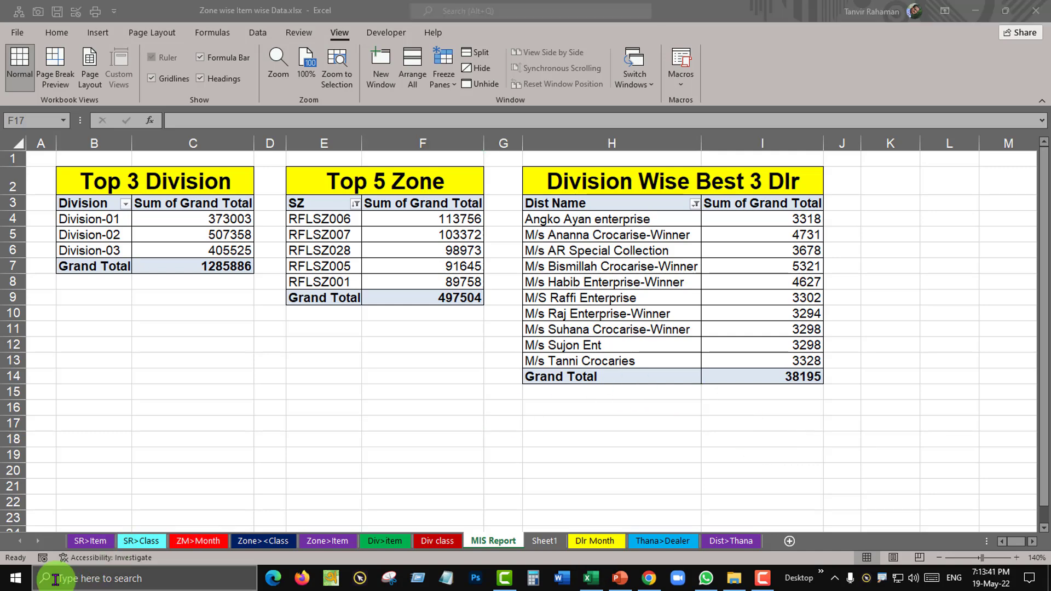
pyautogui.write('sni')
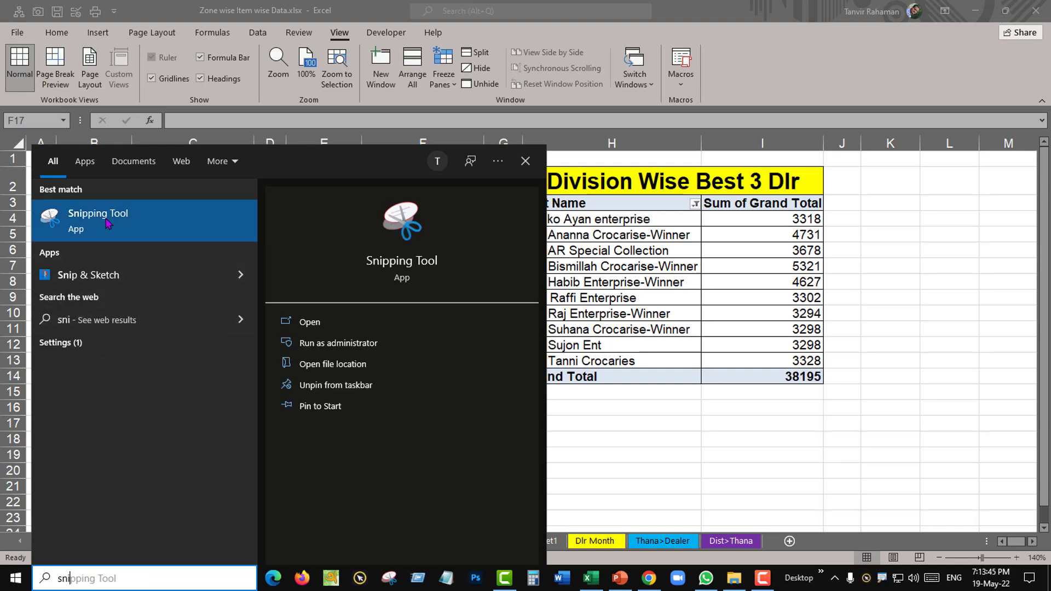
pyautogui.click(137, 212)
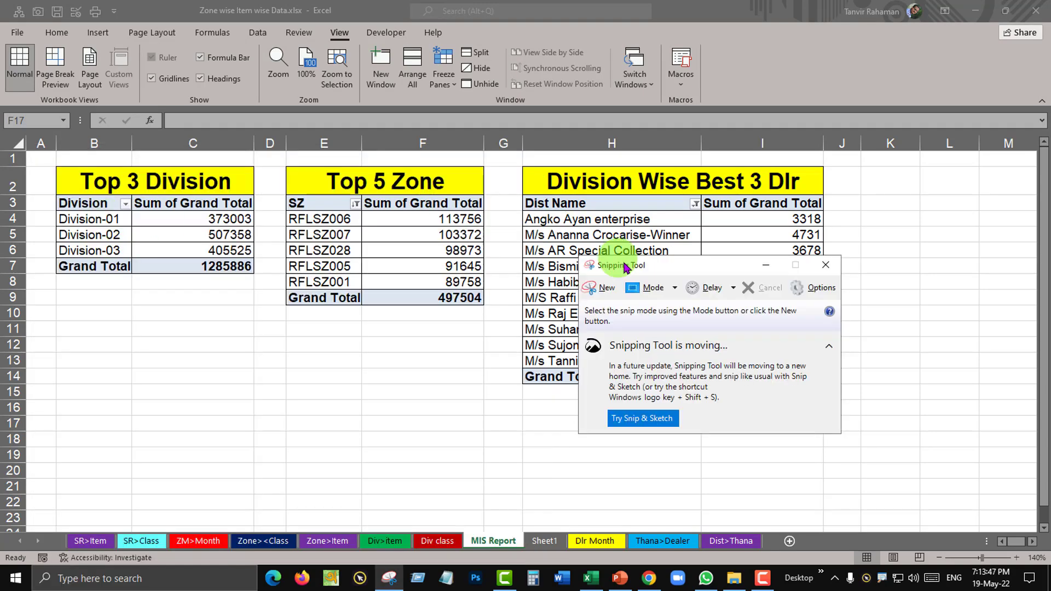
pyautogui.moveTo(664, 268); pyautogui.dragTo(899, 434)
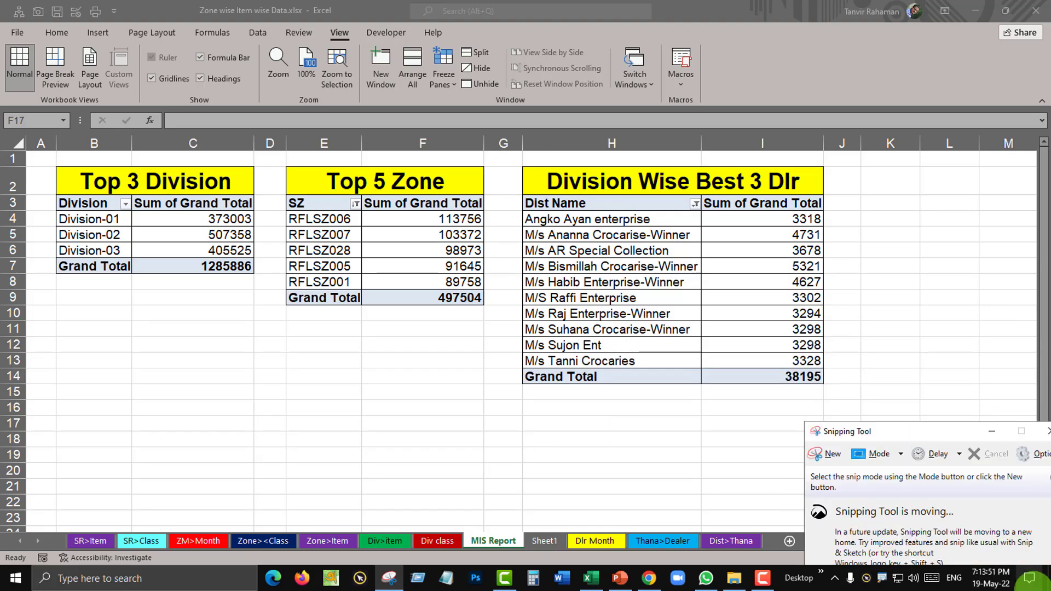
pyautogui.click(833, 454)
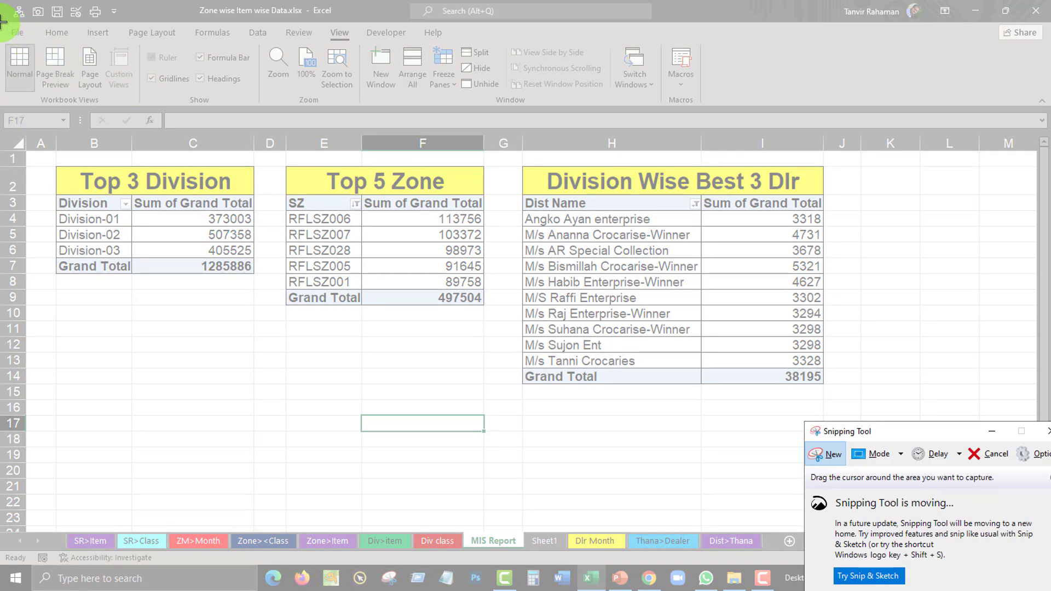
pyautogui.moveTo(3, 21); pyautogui.dragTo(1046, 553)
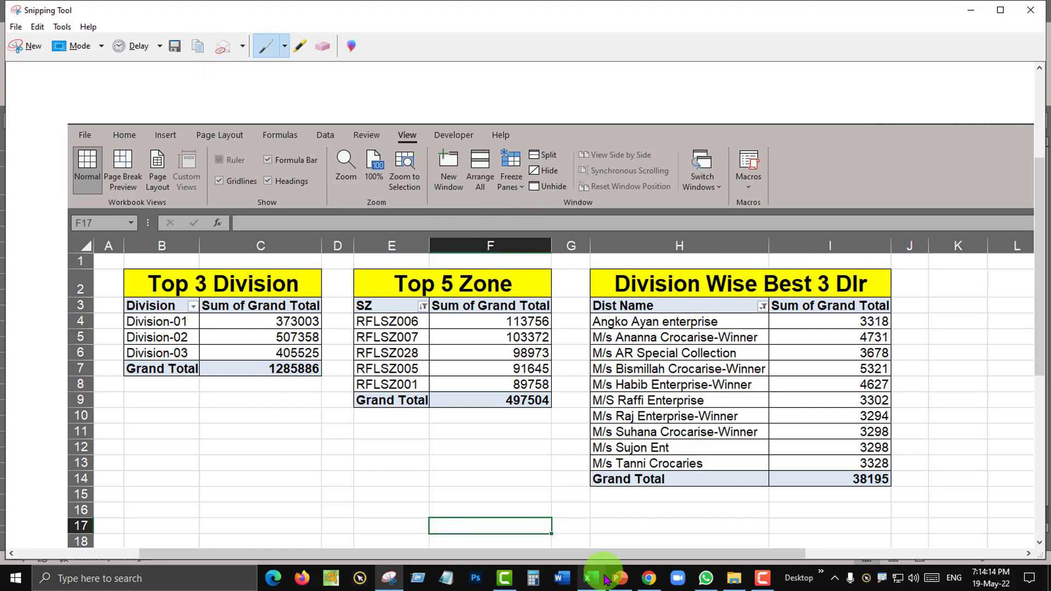
# - Create a blank presentation in a new PowerPoint window and apply the Blank layout to its slide
pyautogui.click(624, 582)
pyautogui.rightClick(624, 582)
pyautogui.click(582, 501)
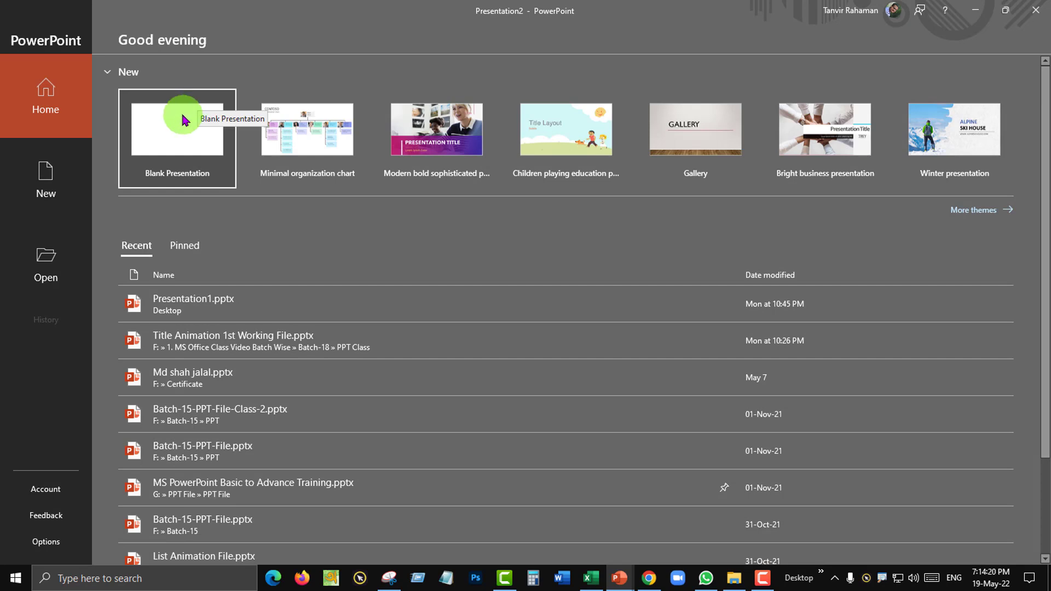
pyautogui.click(199, 103)
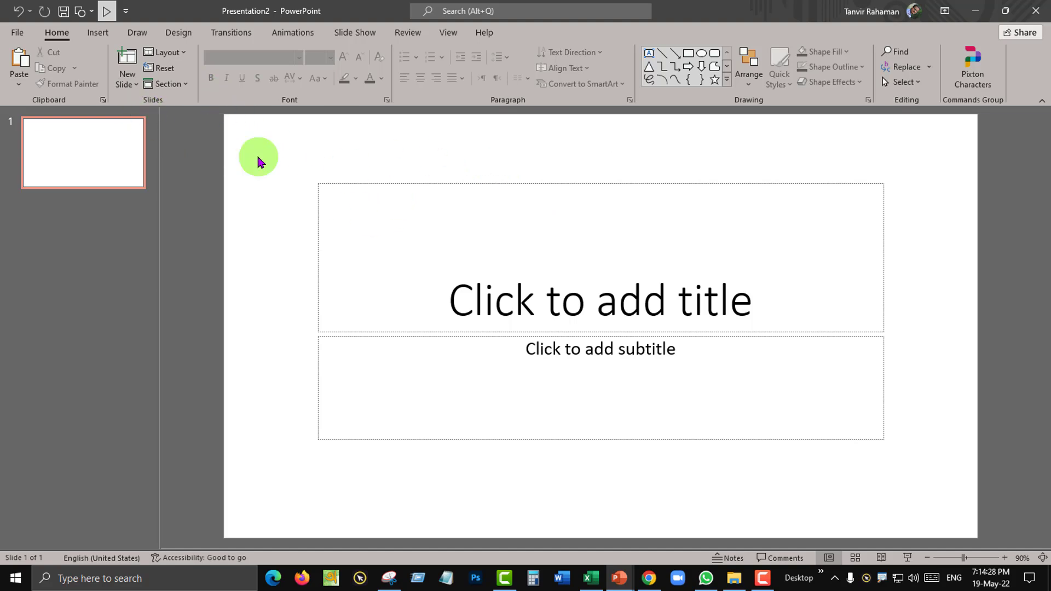
pyautogui.click(164, 52)
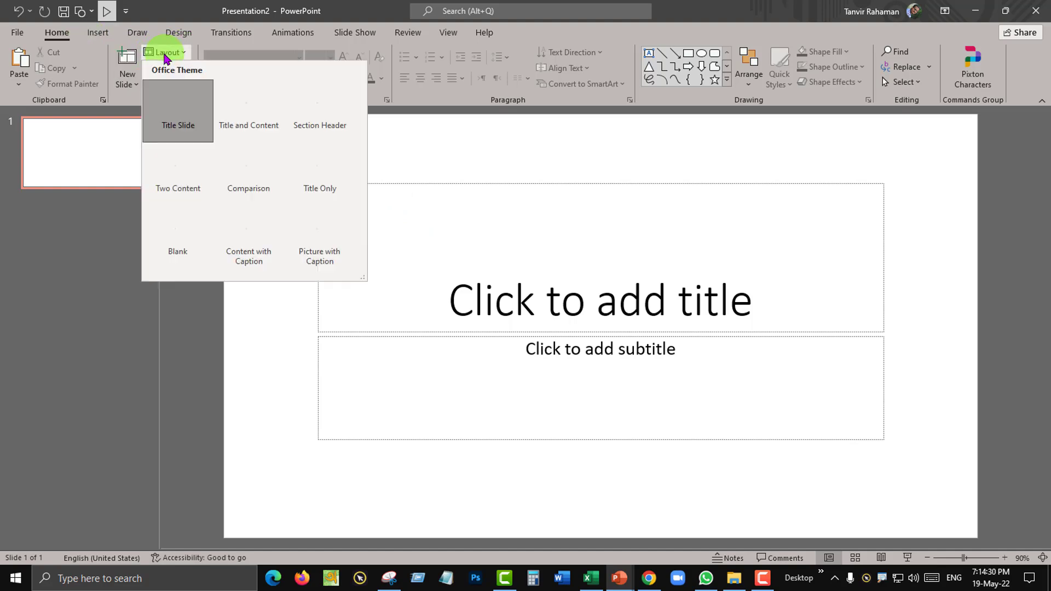
pyautogui.click(177, 225)
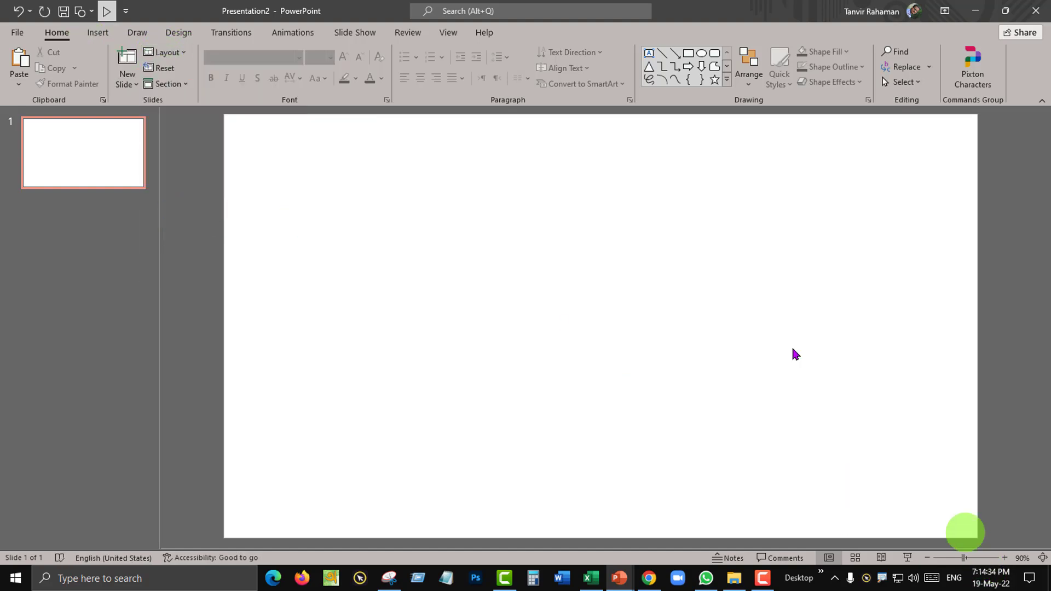
# - Paste the captured Excel screenshot onto the blank slide as a picture and select it
pyautogui.click(926, 559)
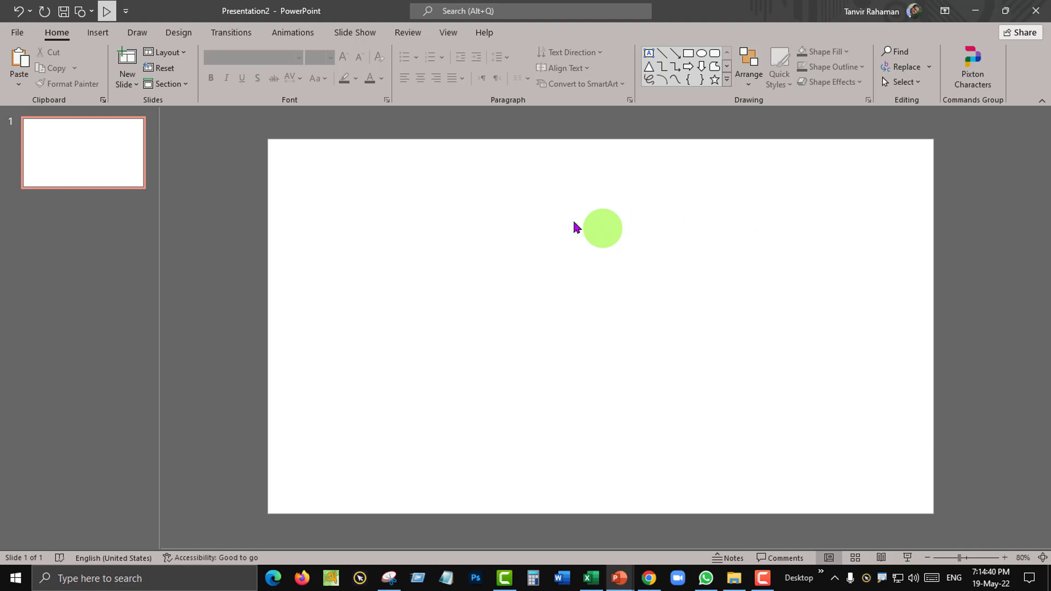
pyautogui.rightClick(508, 205)
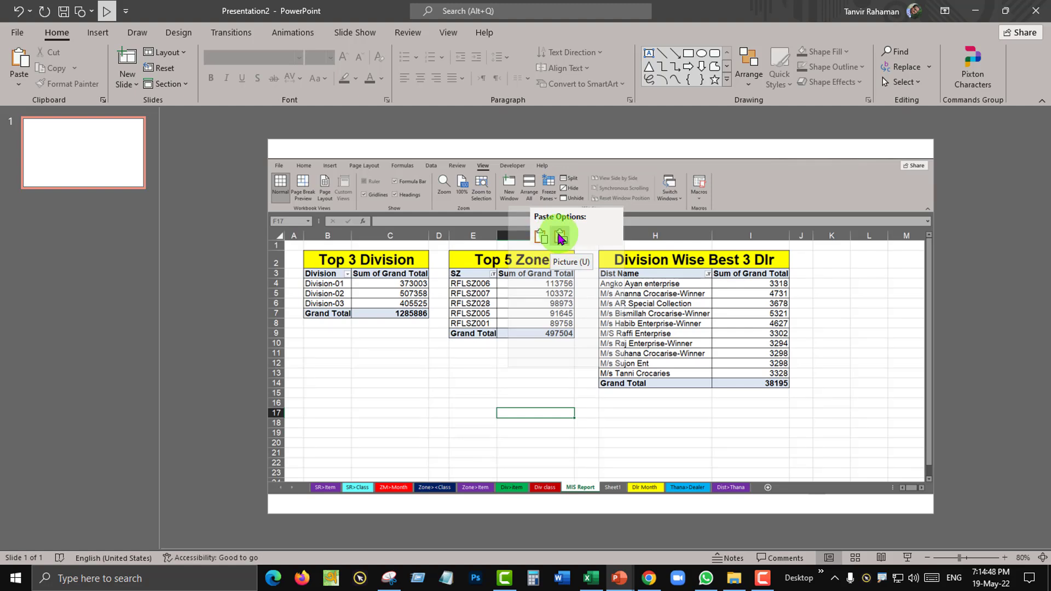
pyautogui.click(559, 237)
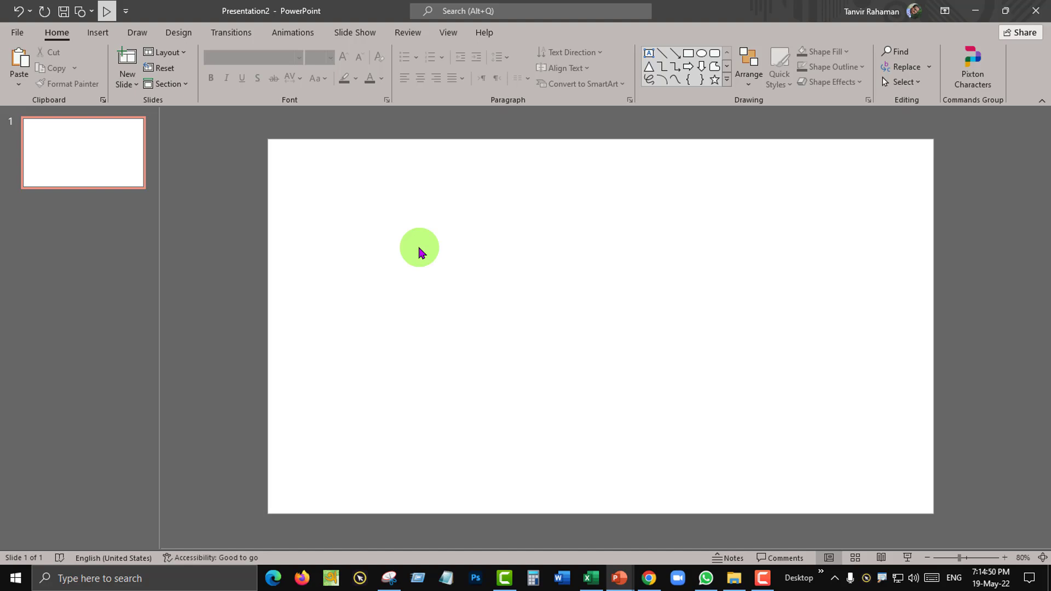
pyautogui.click(602, 271)
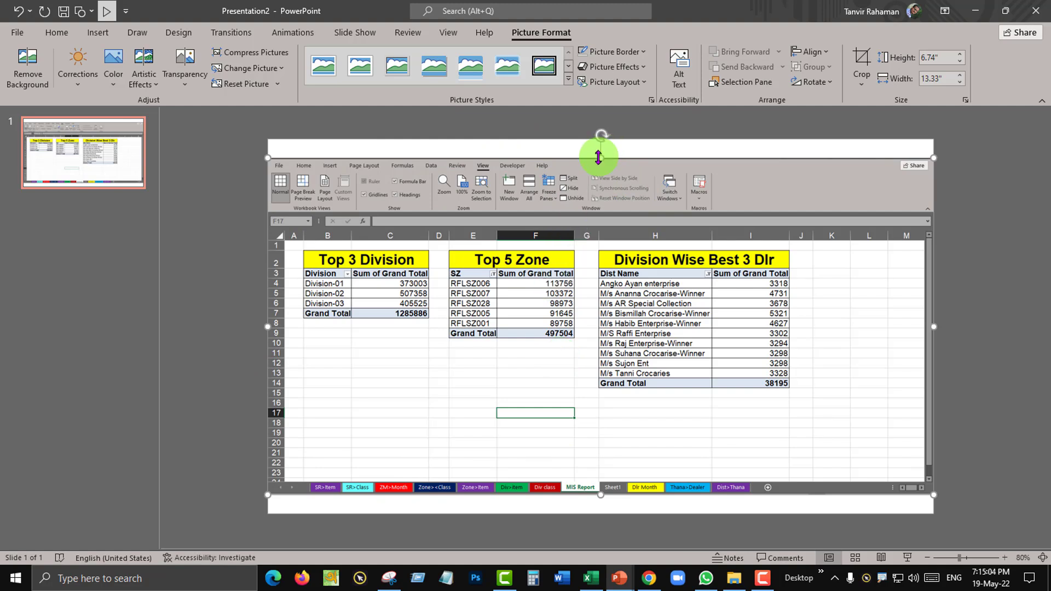
# - Stretch the picture vertically to 7.5" so it fills the slide, and check it in the slide show
pyautogui.moveTo(600, 154); pyautogui.dragTo(600, 142)
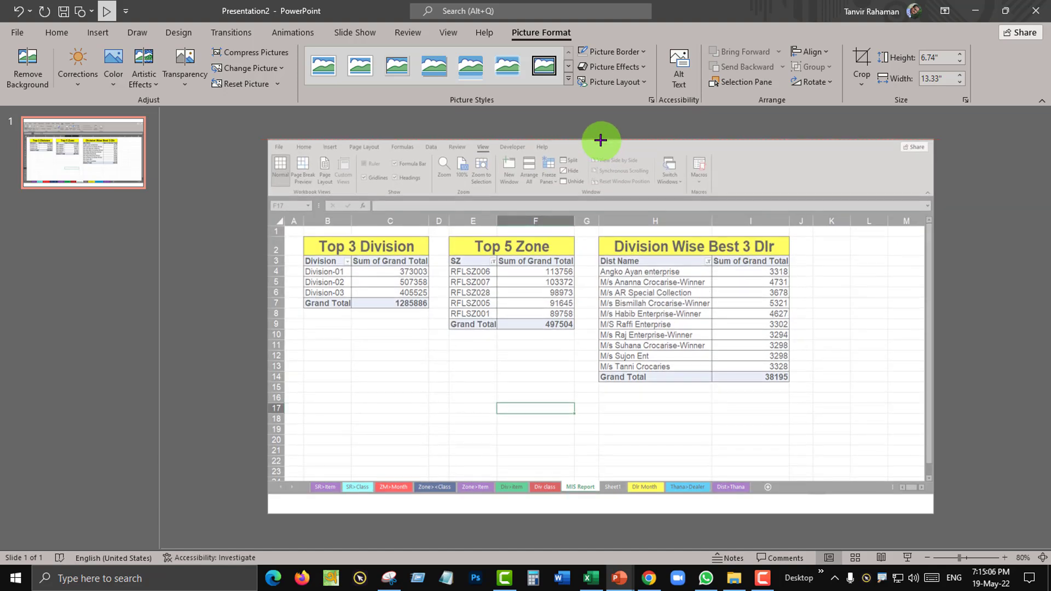
pyautogui.moveTo(601, 495); pyautogui.dragTo(602, 516)
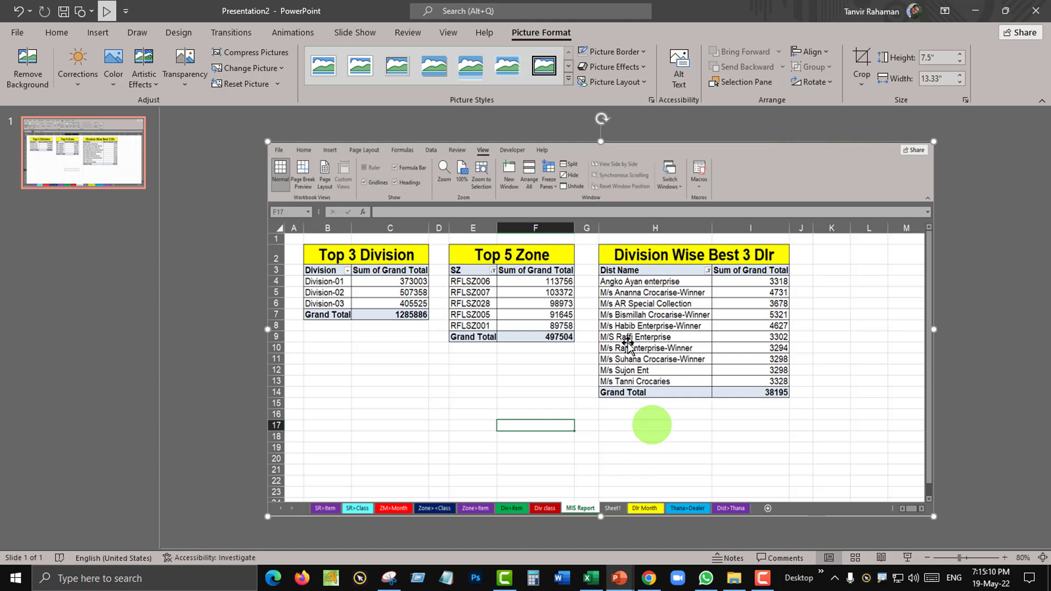
pyautogui.click(907, 557)
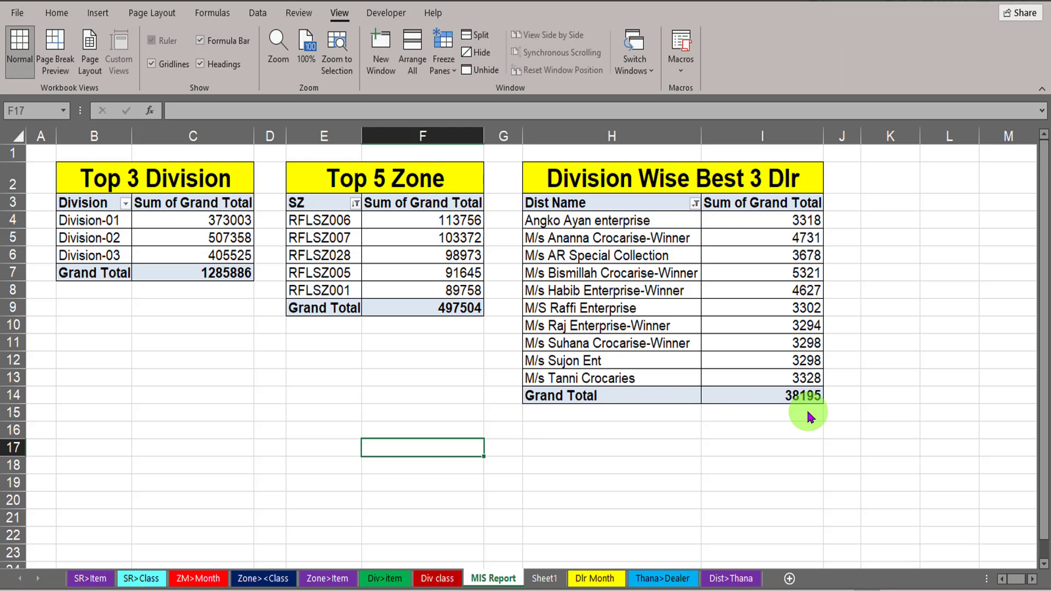
pyautogui.press('Escape')
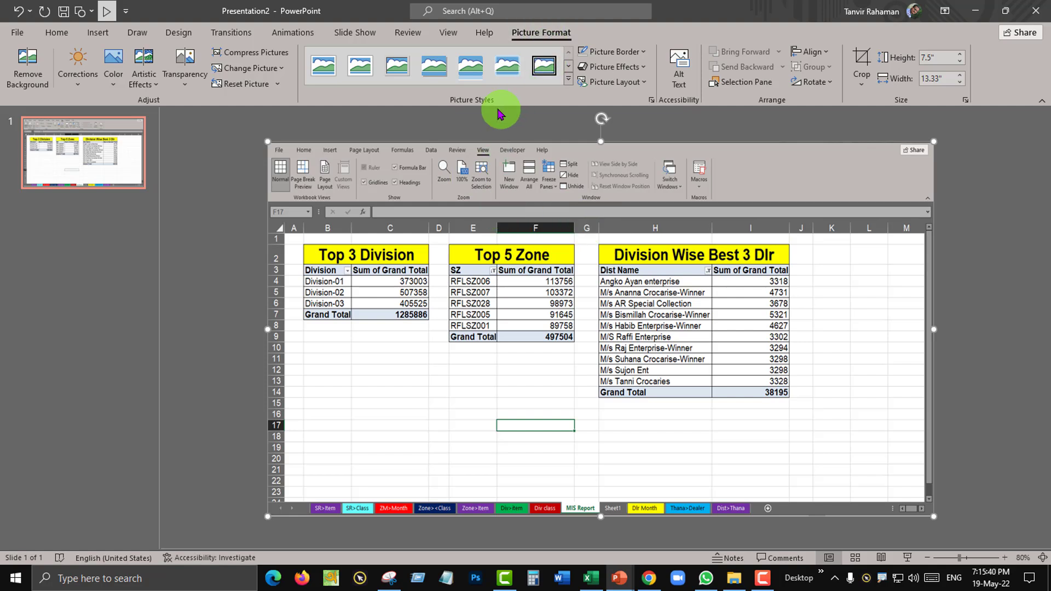
# - Set the picture's transparency to 73% in its picture formatting options
pyautogui.click(651, 101)
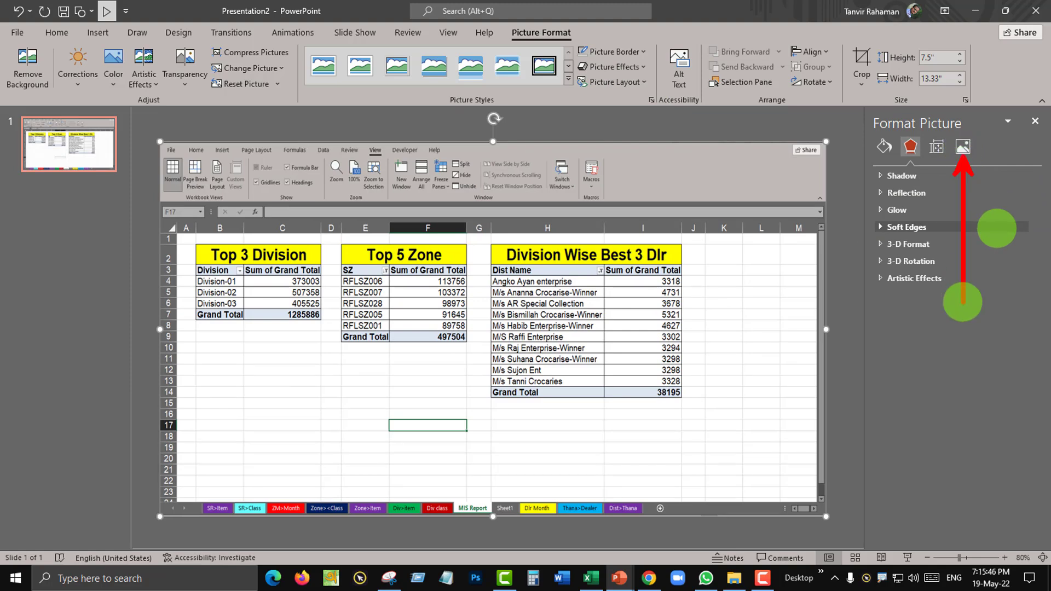
pyautogui.click(965, 148)
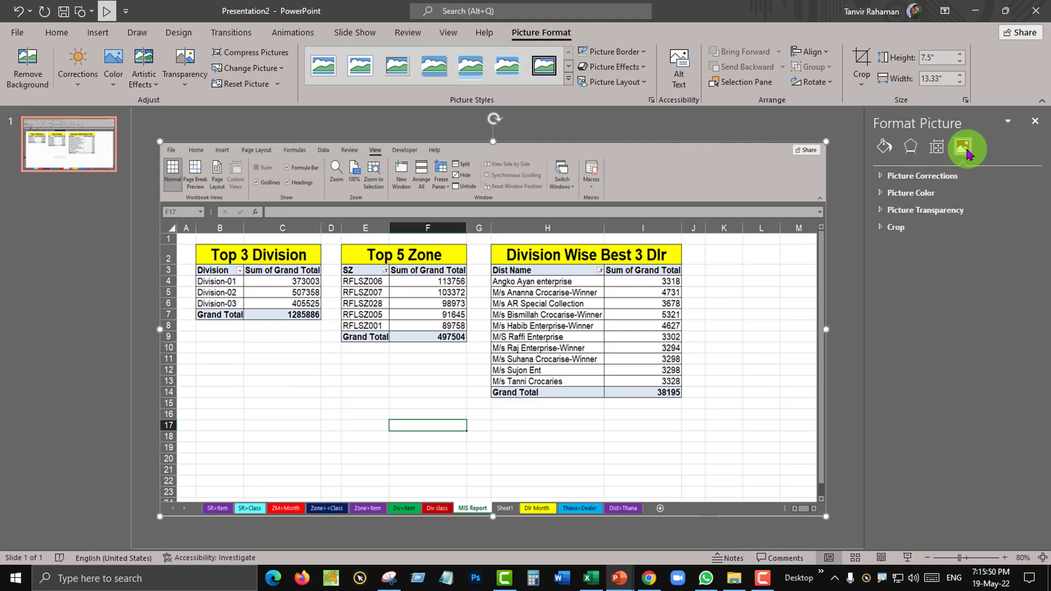
pyautogui.click(888, 214)
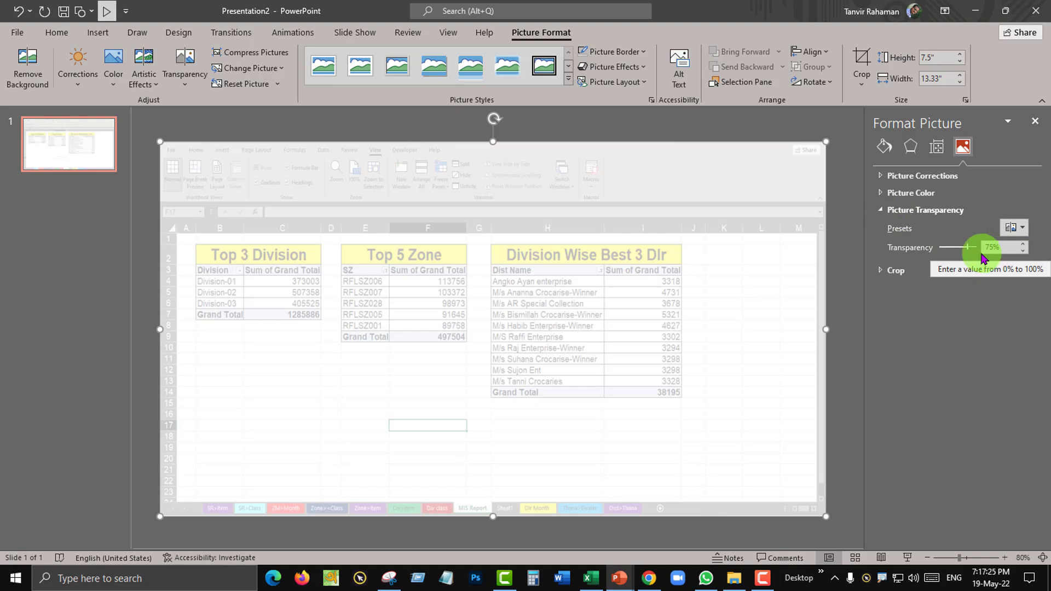
pyautogui.moveTo(968, 252); pyautogui.dragTo(967, 251)
pyautogui.click(1007, 248)
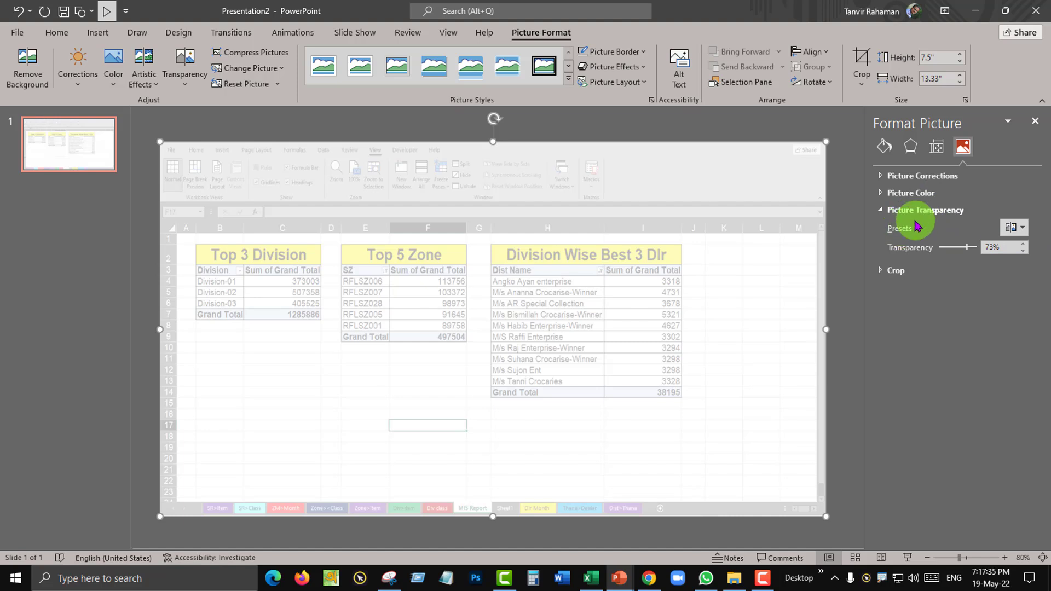
# - Look over the picture's transparency, color and correction options without changing them, and close the picture formatting options
pyautogui.click(1021, 228)
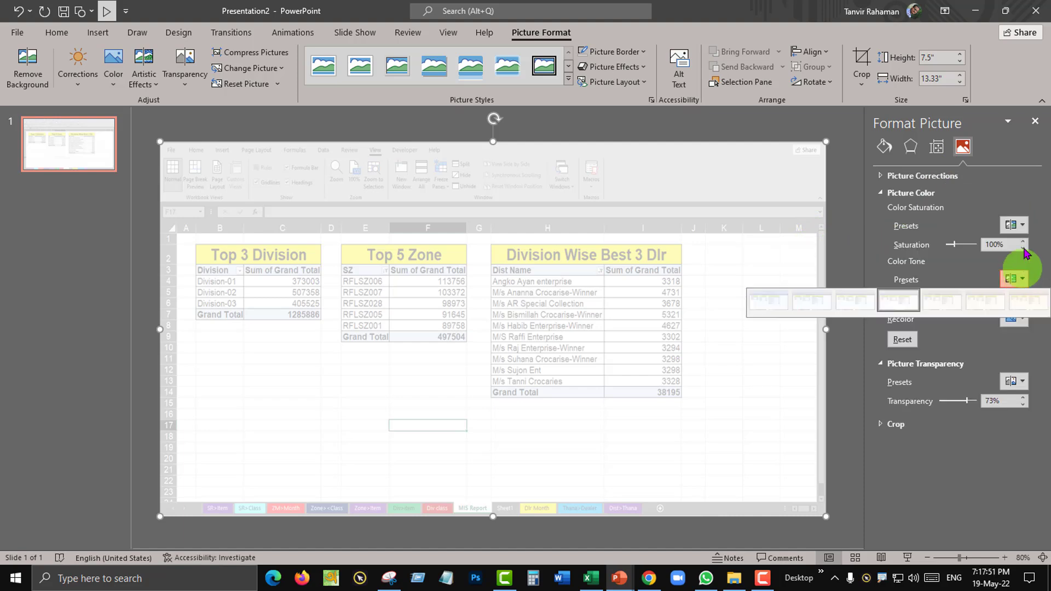
pyautogui.click(1019, 225)
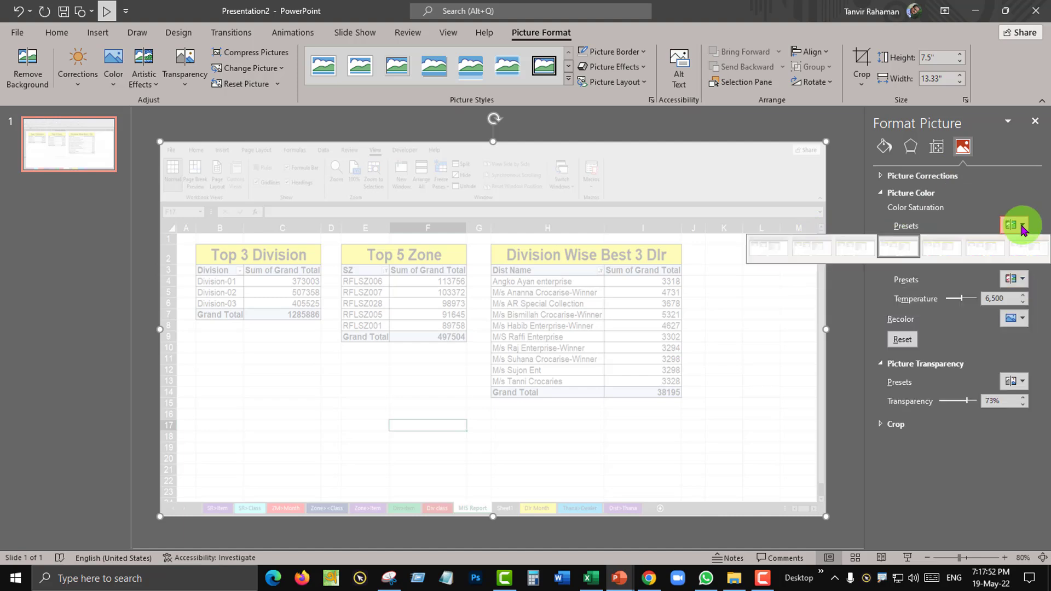
pyautogui.click(909, 178)
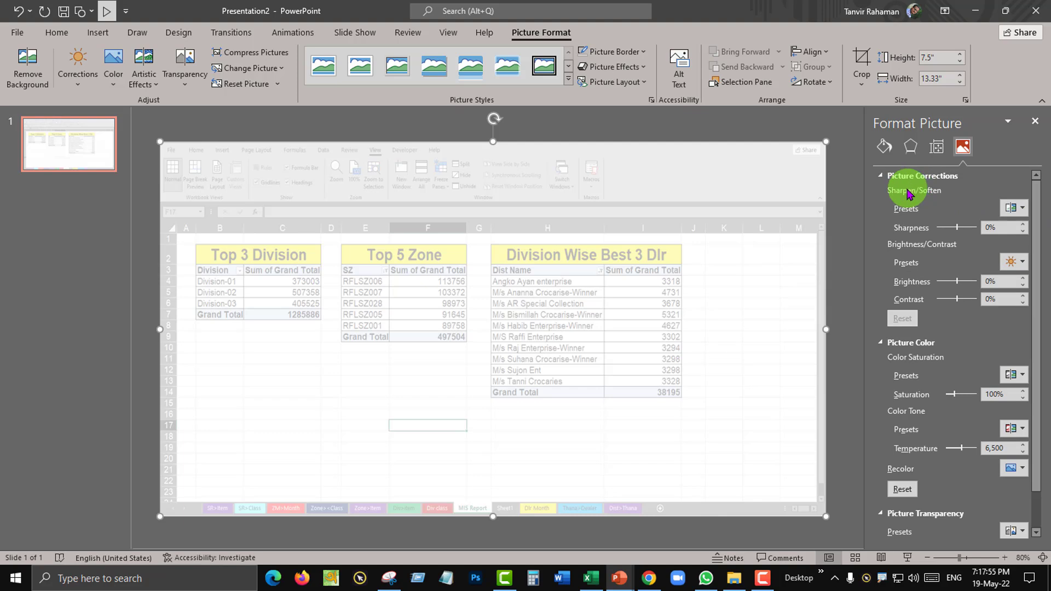
pyautogui.click(882, 179)
pyautogui.click(884, 192)
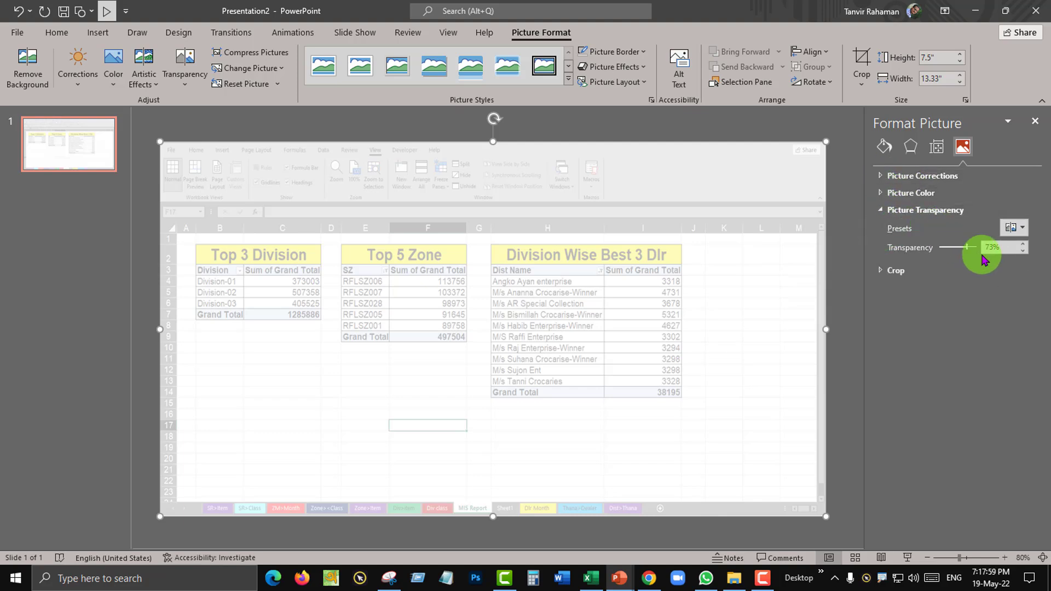
pyautogui.click(1035, 121)
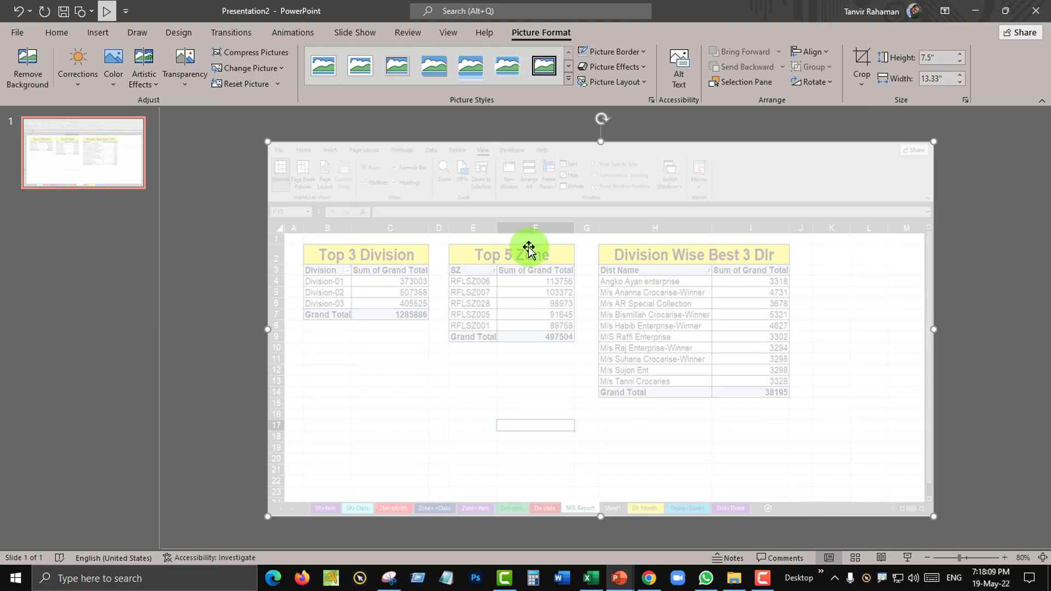
# - Paste an opaque copy of the Excel screenshot over the faded picture and align it to the slide's left and middle
pyautogui.hotkey('ctrl', 'v')
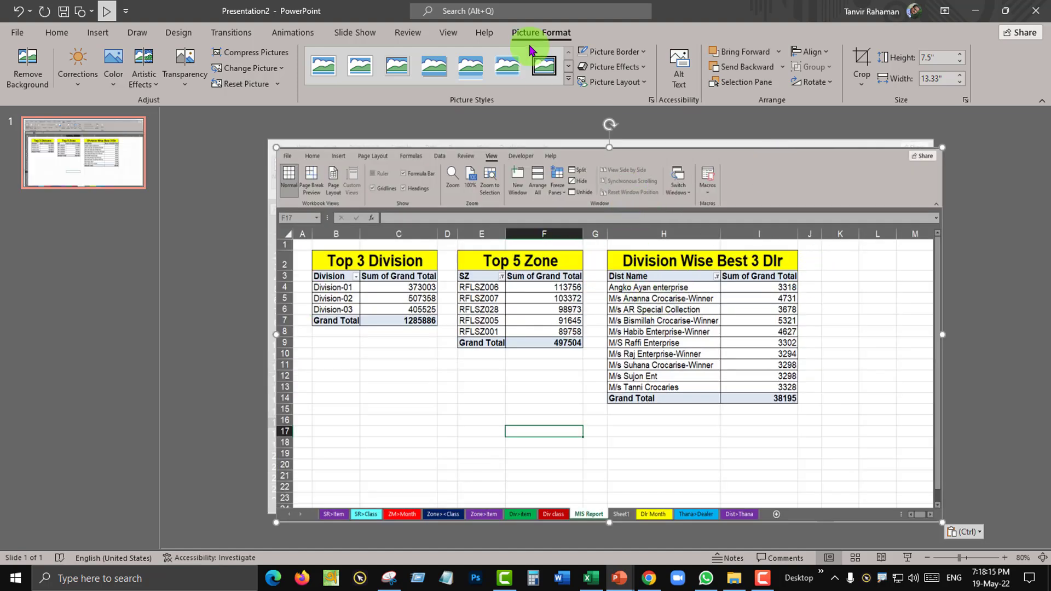
pyautogui.click(810, 51)
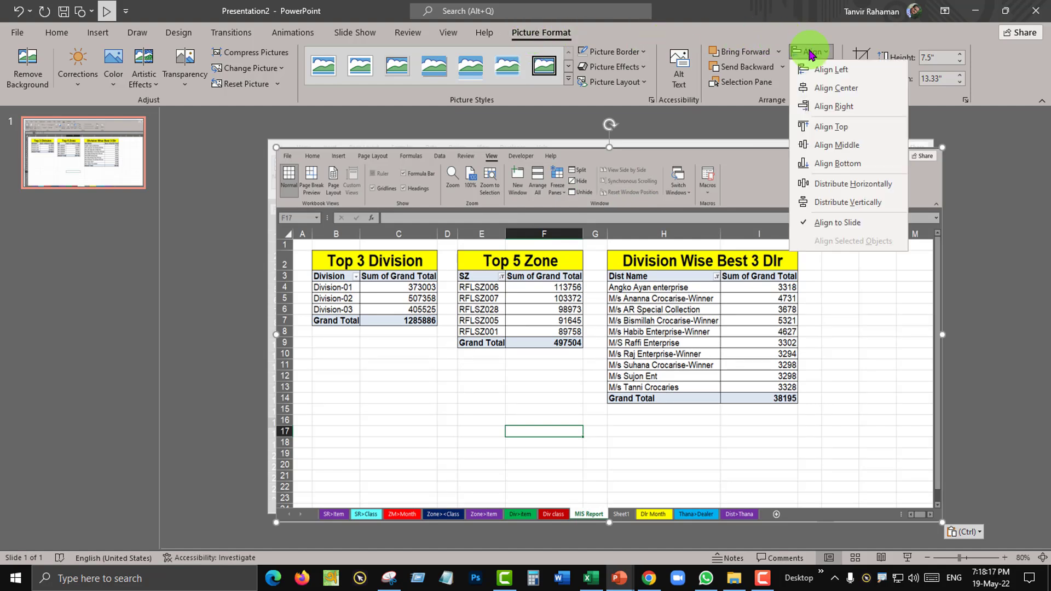
pyautogui.click(820, 73)
pyautogui.click(811, 52)
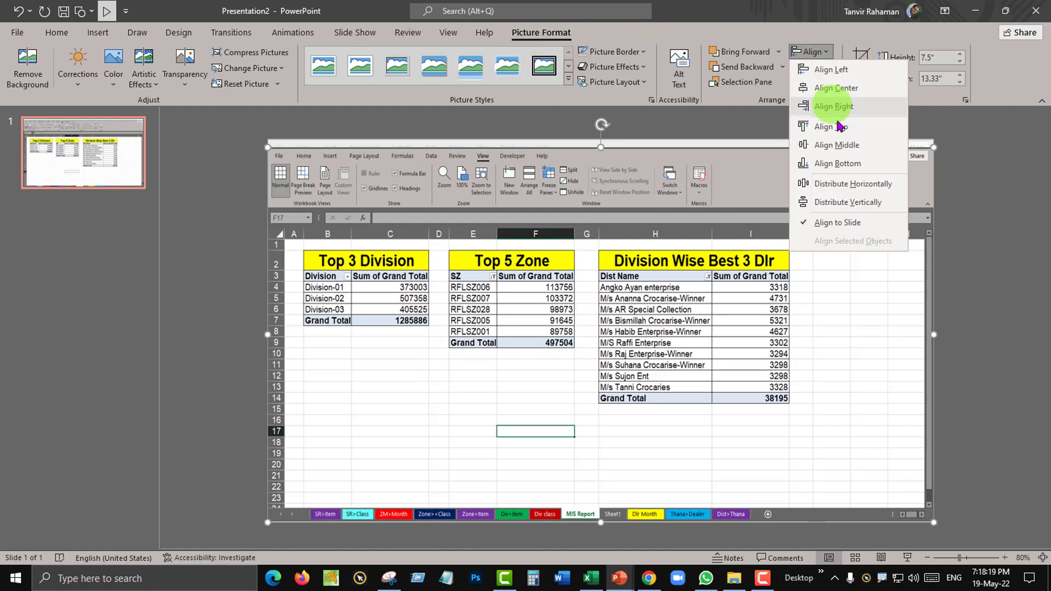
pyautogui.click(835, 148)
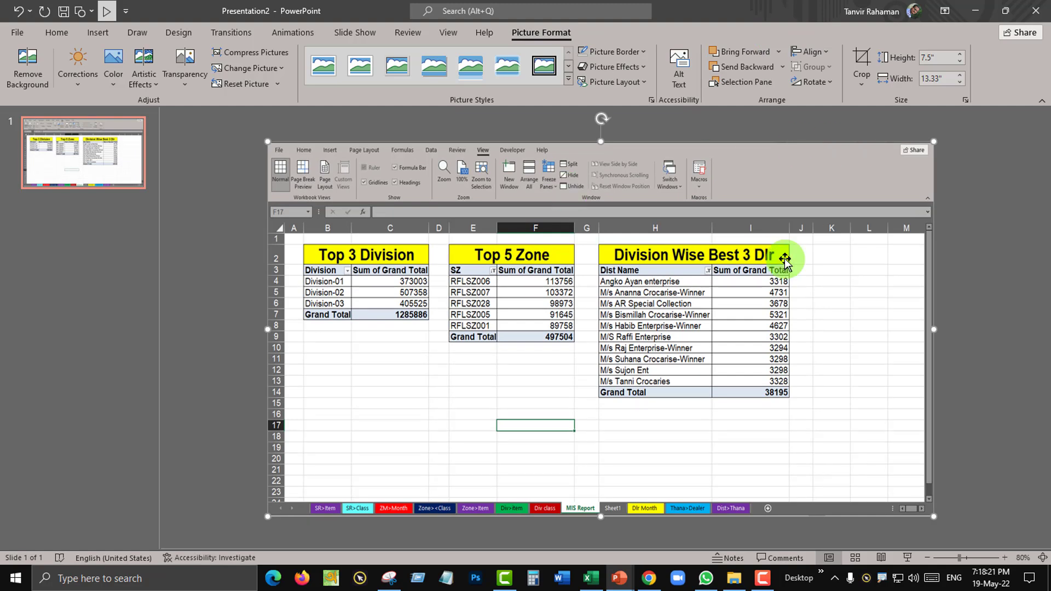
# - Crop the opaque copy to just the Top 3 Division table, about 1.67" high and 2.71" wide
pyautogui.click(860, 57)
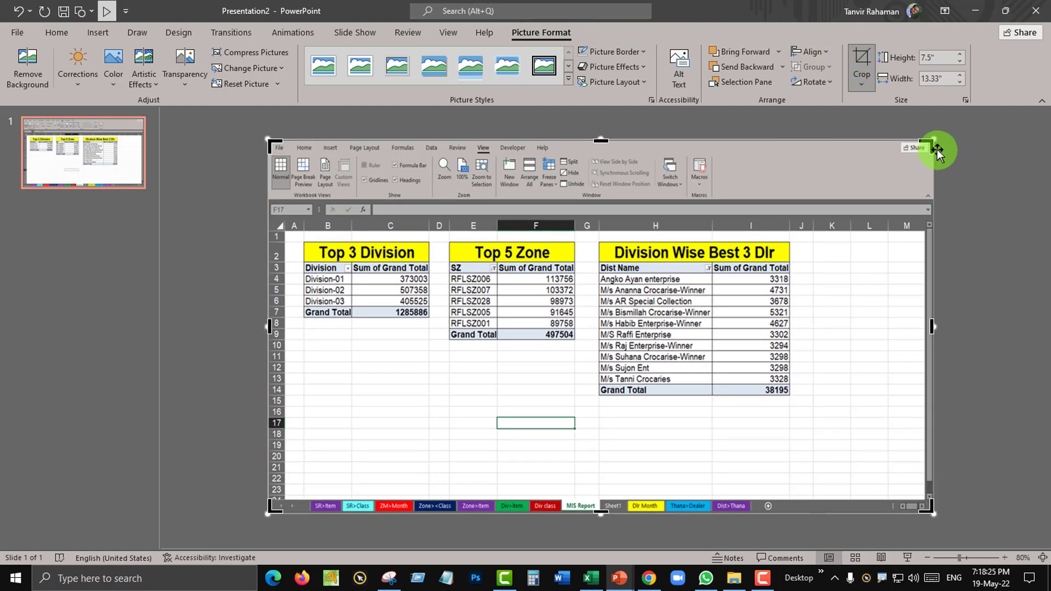
pyautogui.moveTo(931, 504); pyautogui.dragTo(432, 320)
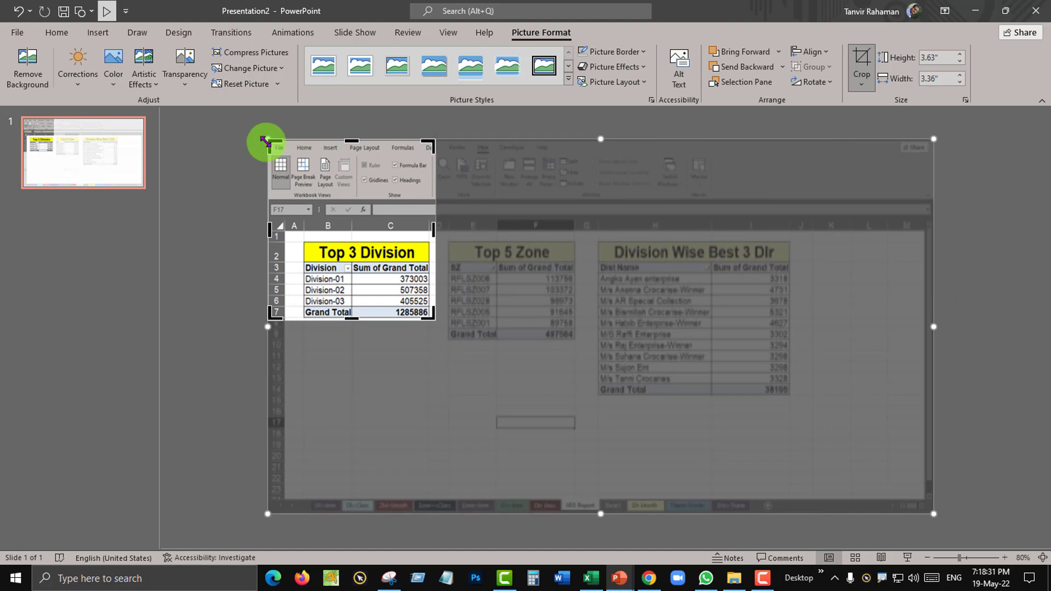
pyautogui.moveTo(268, 142); pyautogui.dragTo(298, 236)
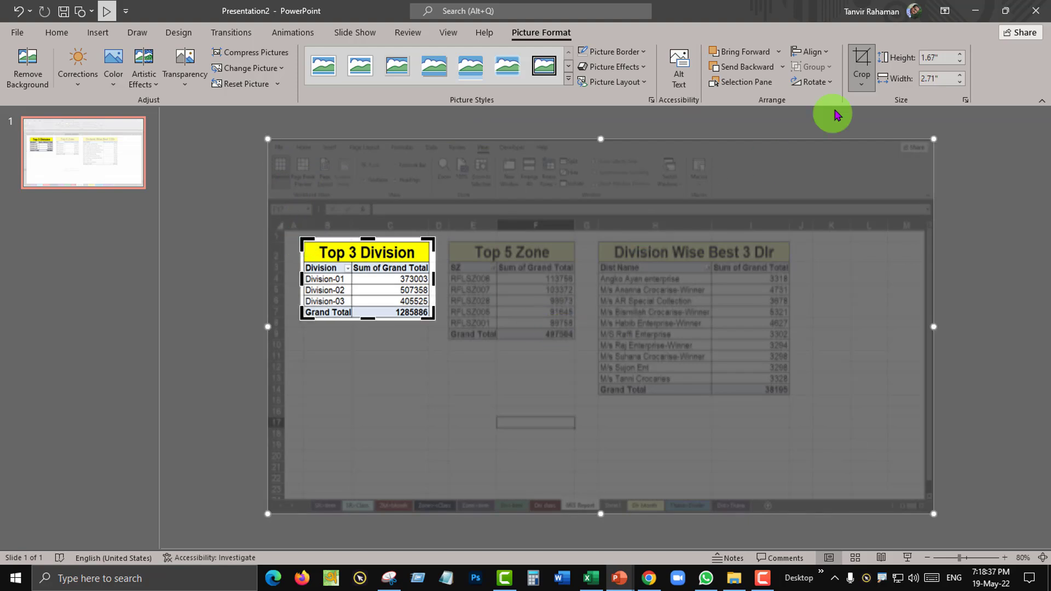
pyautogui.click(871, 53)
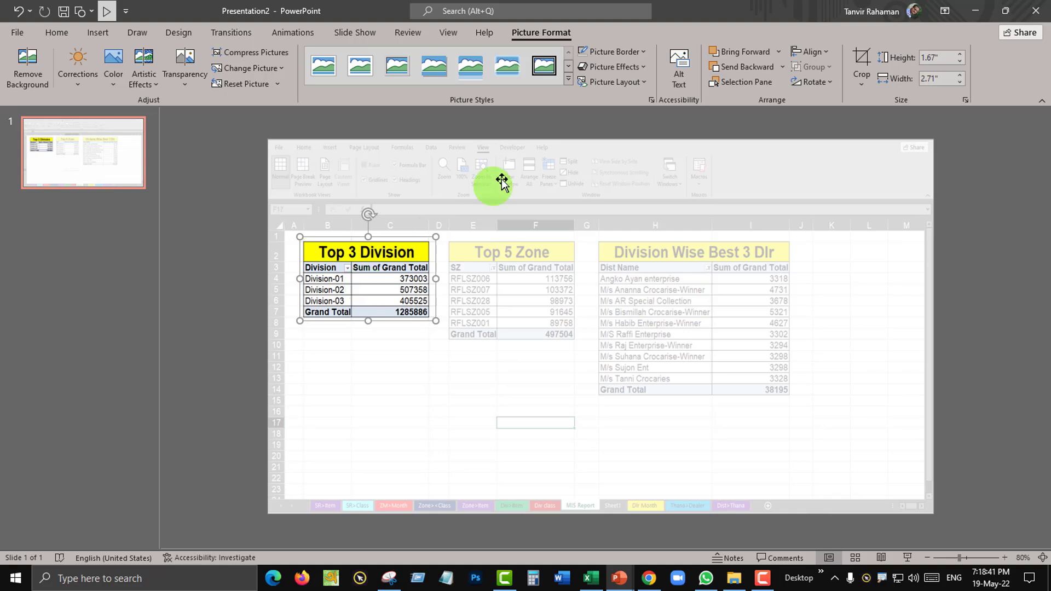
# - Apply a Wipe entrance animation to the Top 3 Division picture, preview it, and set its direction to From Left
pyautogui.click(304, 36)
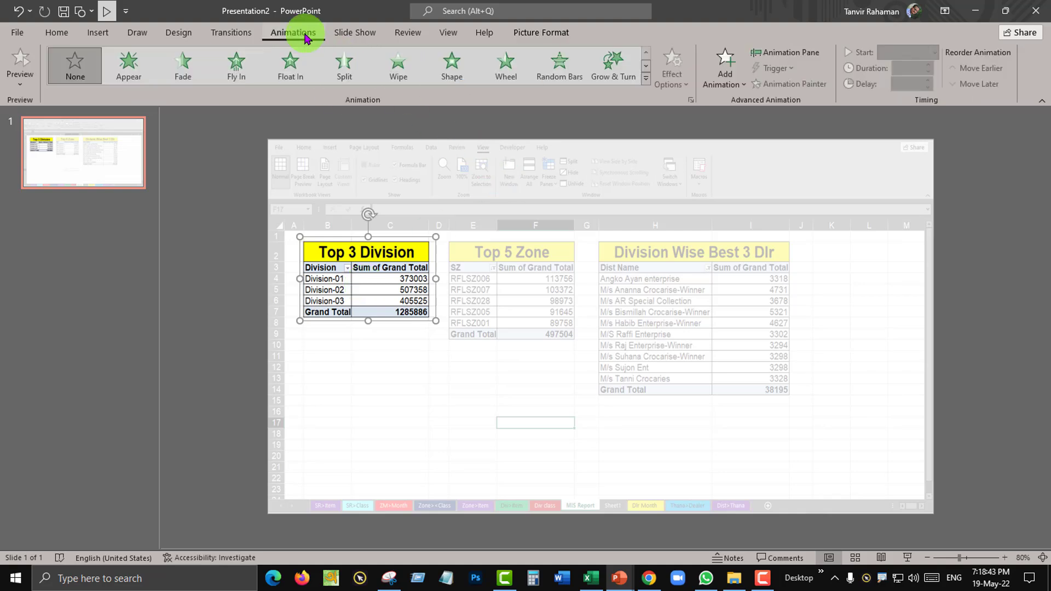
pyautogui.click(399, 65)
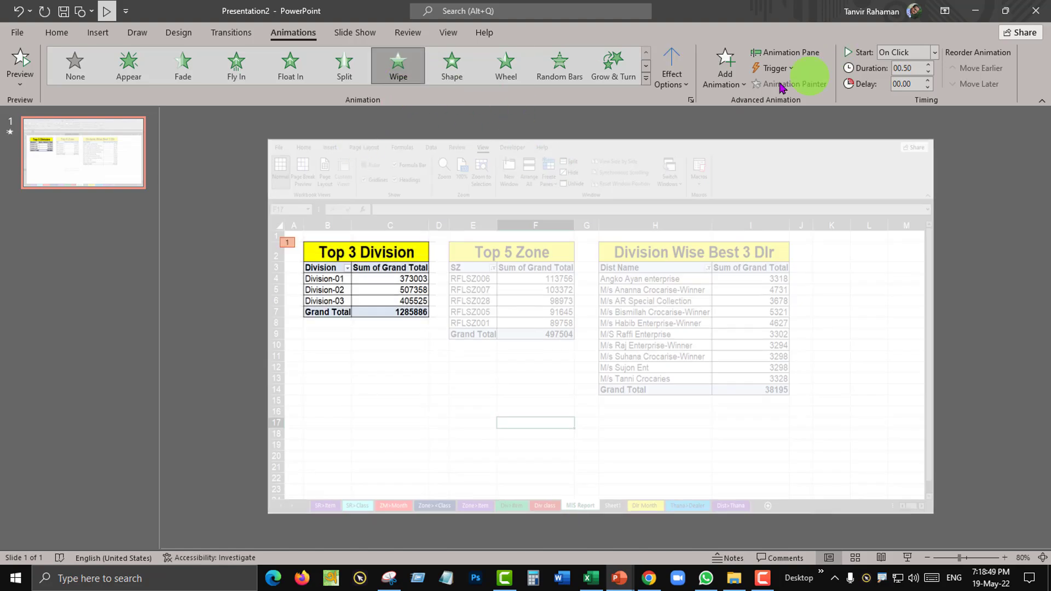
pyautogui.click(22, 63)
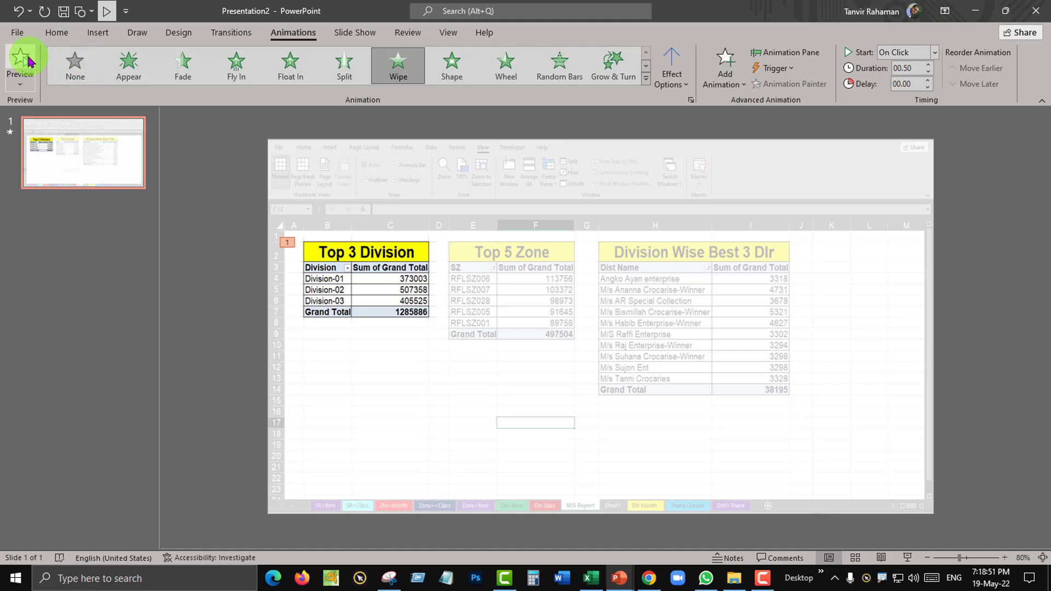
pyautogui.click(673, 71)
pyautogui.click(706, 163)
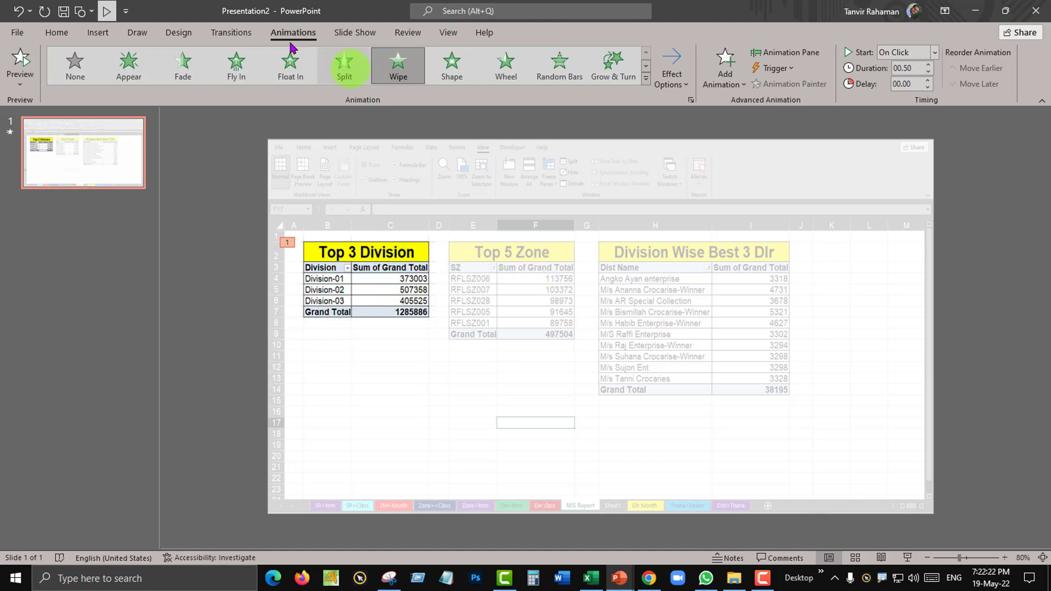
# - Show the Animation Pane and play the Top 3 Division picture's entrance animation
pyautogui.click(798, 56)
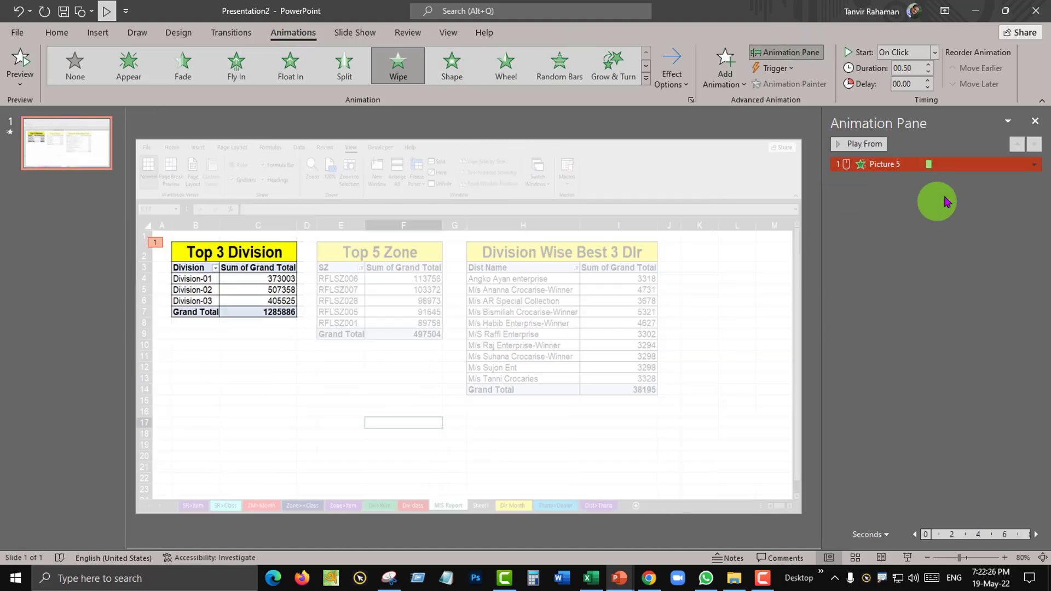
pyautogui.click(873, 144)
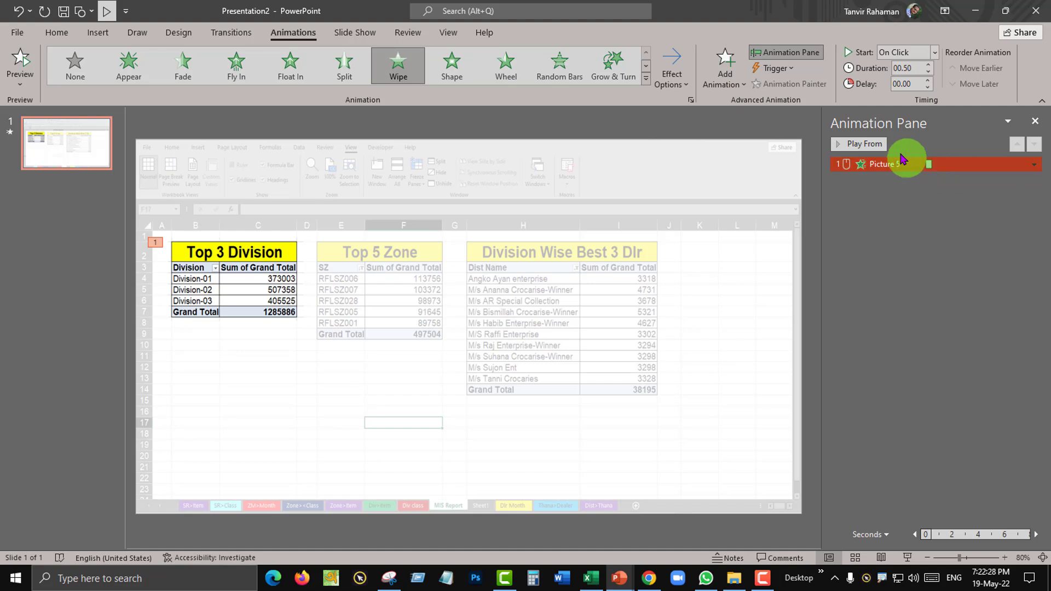
pyautogui.click(944, 166)
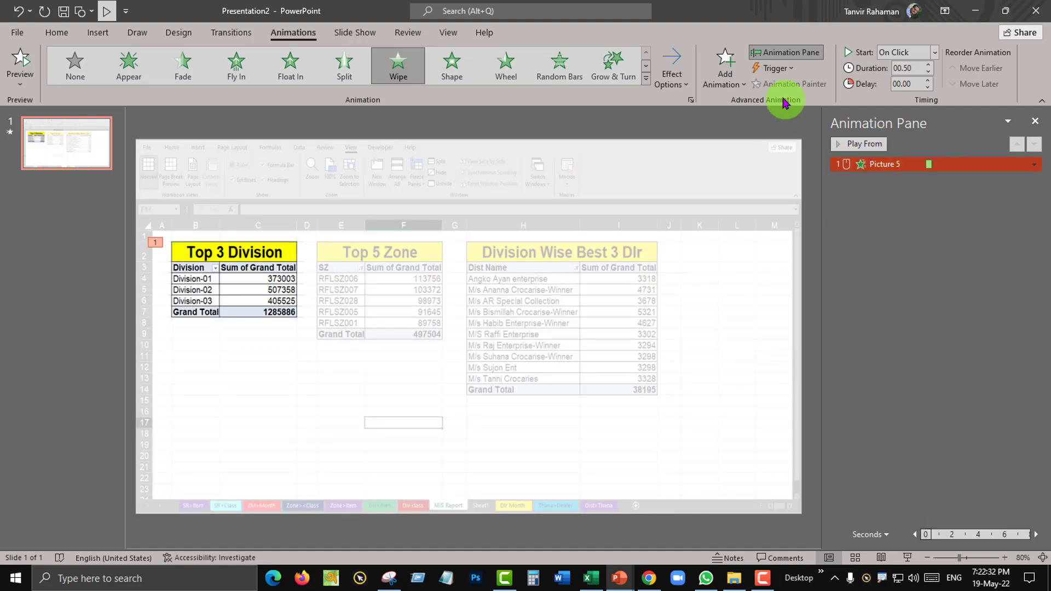
# - Add a Wipe exit animation to the Top 3 Division picture, play it, and set its direction to From Right
pyautogui.click(732, 75)
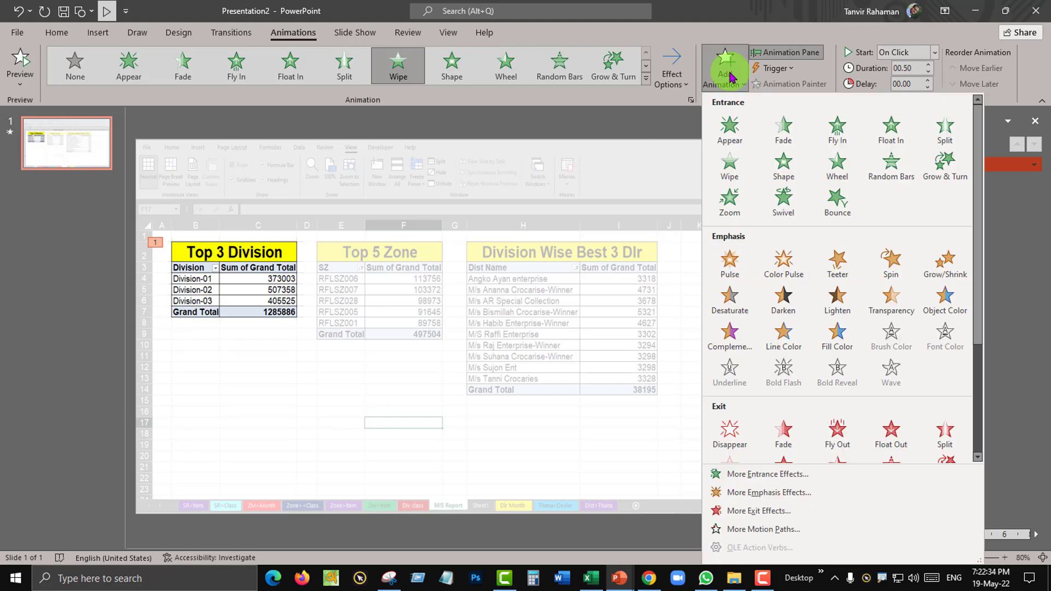
pyautogui.scroll(-3, 786, 328)
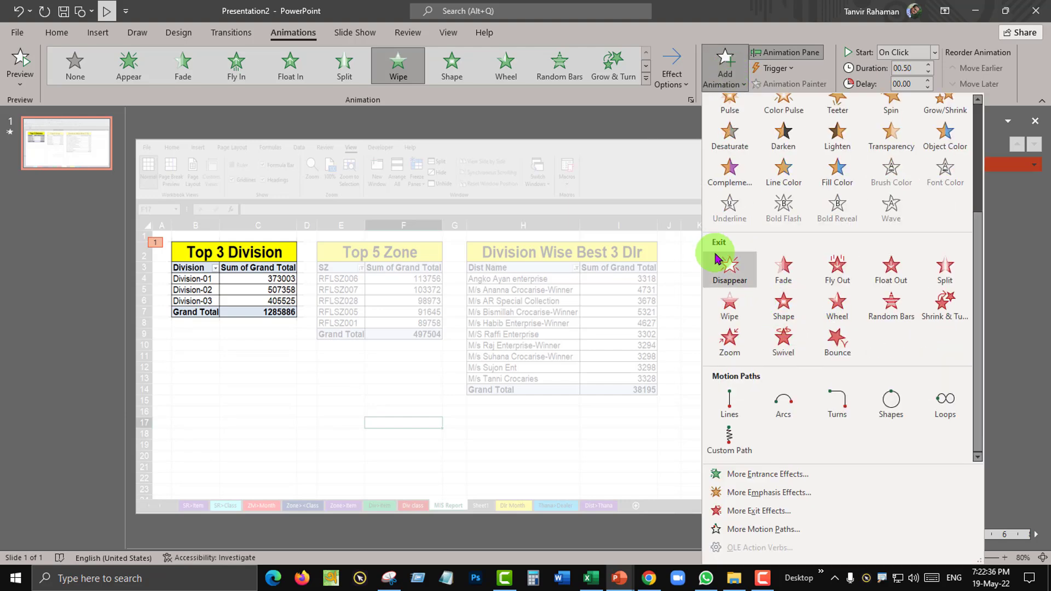
pyautogui.click(734, 306)
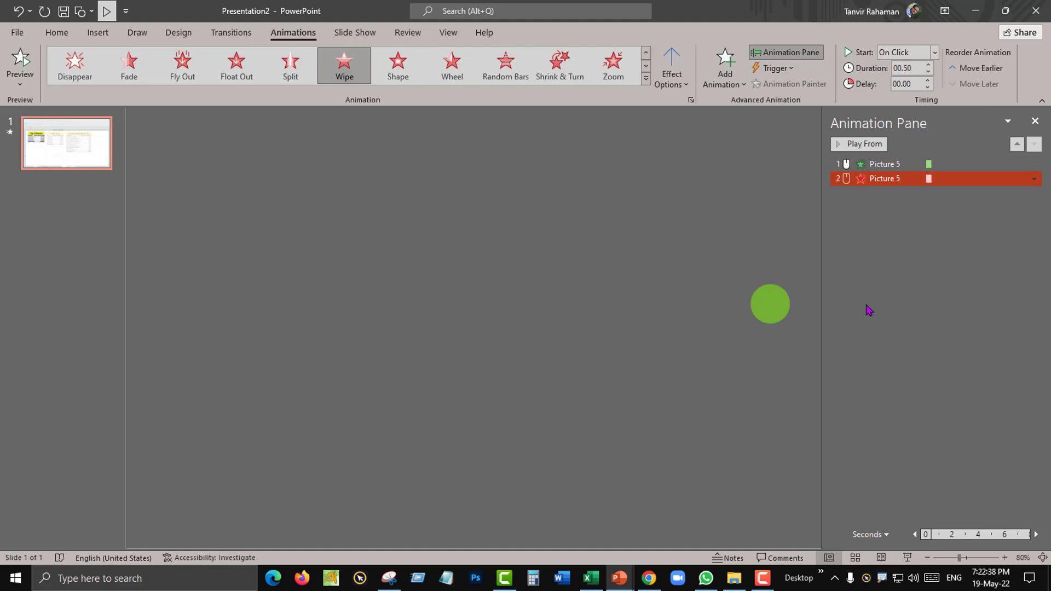
pyautogui.click(871, 145)
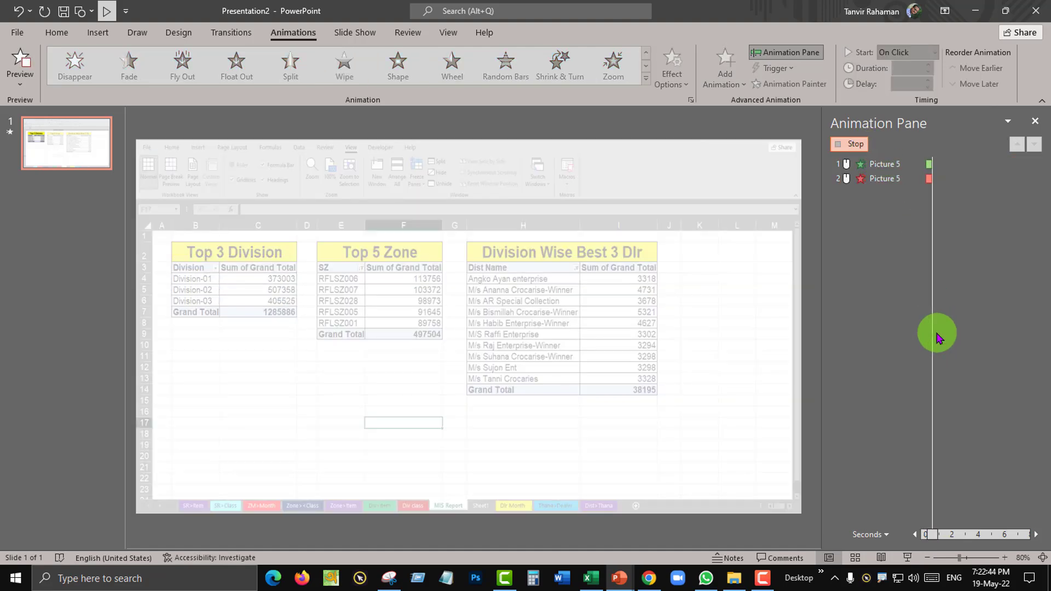
pyautogui.click(957, 179)
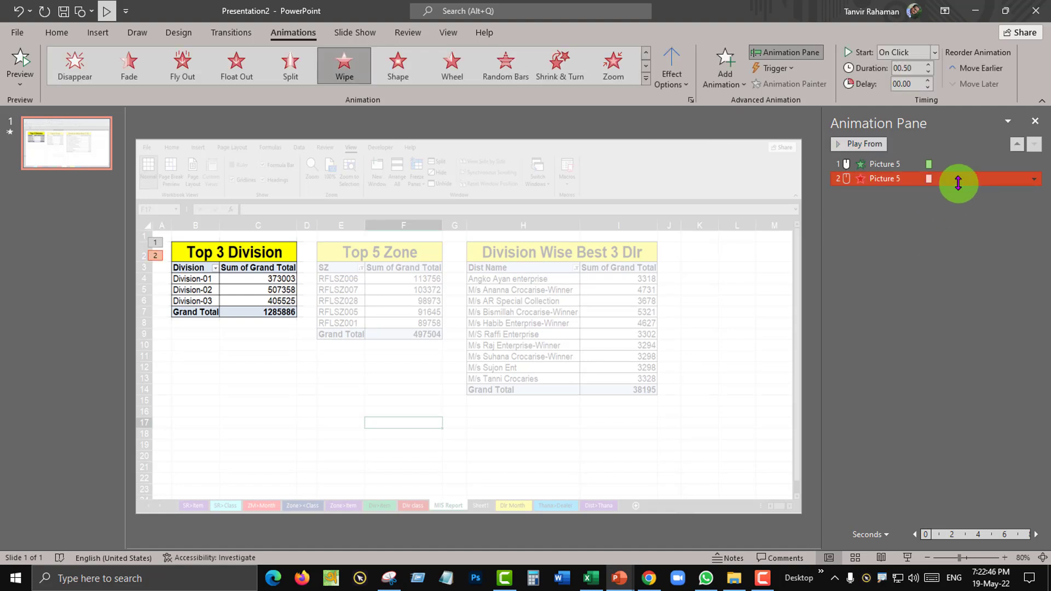
pyautogui.click(682, 84)
pyautogui.click(707, 191)
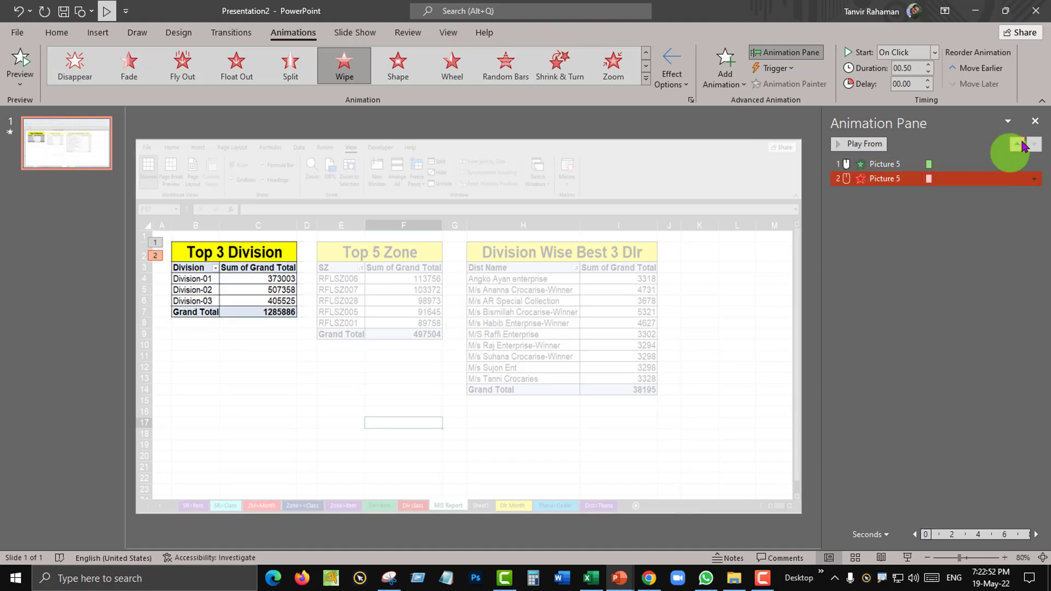
# - Paste another opaque copy of the screenshot onto the slide and align it to the slide's center and middle
pyautogui.click(647, 218)
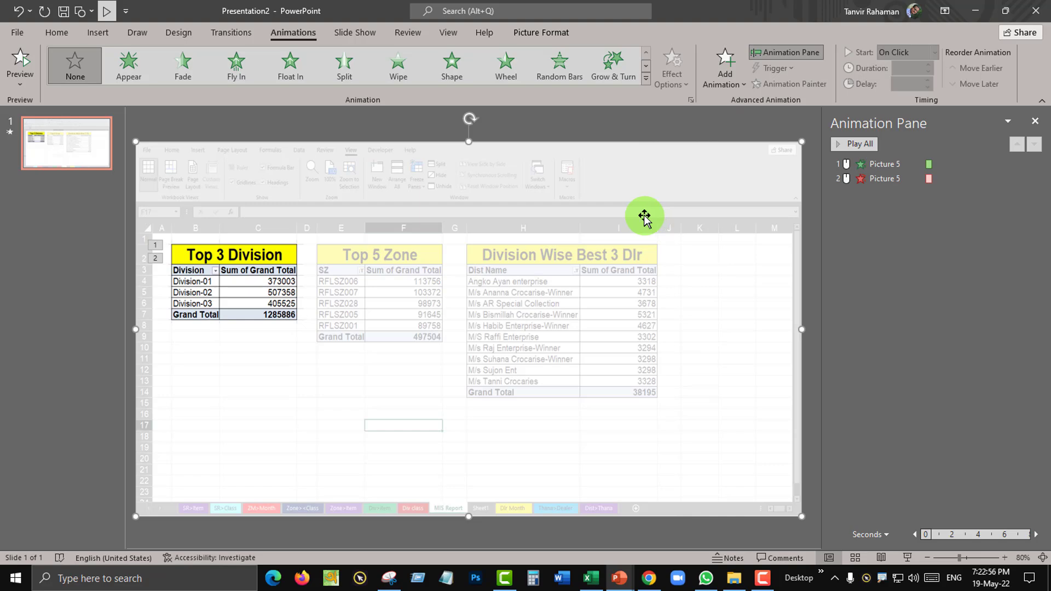
pyautogui.moveTo(646, 217); pyautogui.dragTo(646, 217)
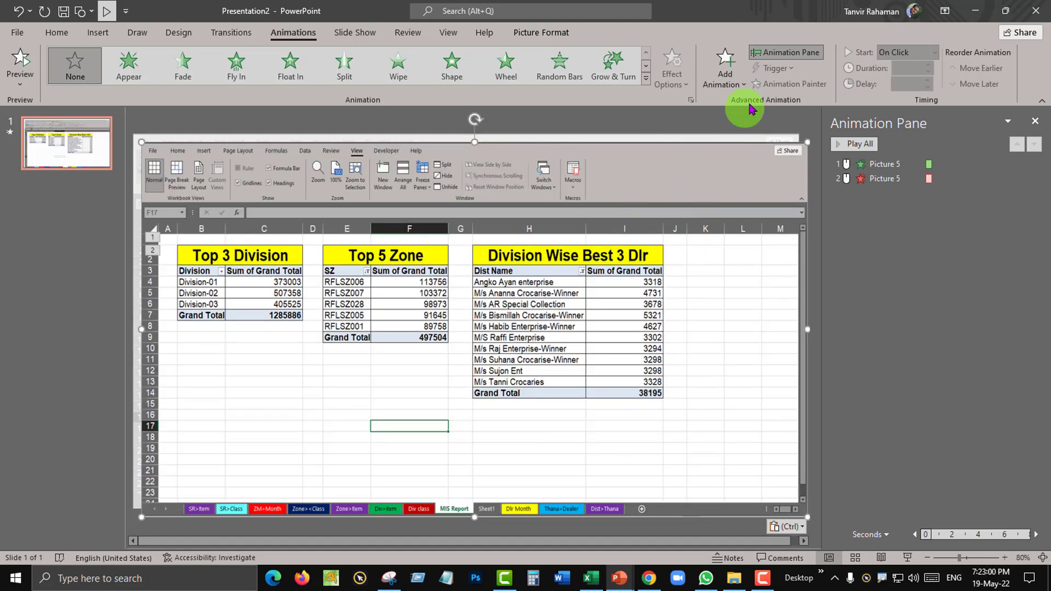
pyautogui.click(542, 32)
pyautogui.click(801, 51)
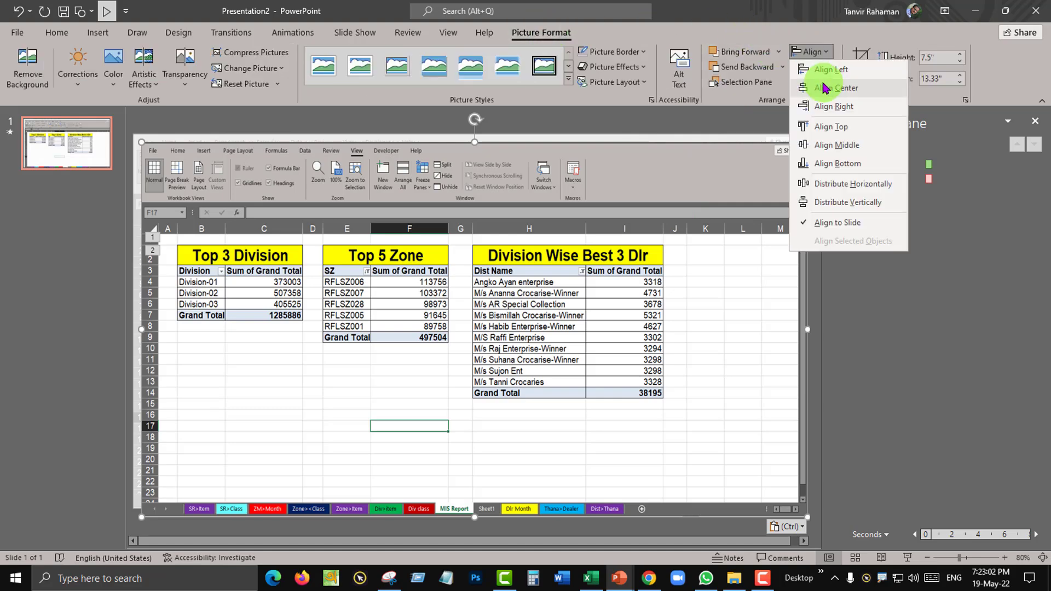
pyautogui.click(824, 88)
pyautogui.click(815, 54)
pyautogui.click(838, 145)
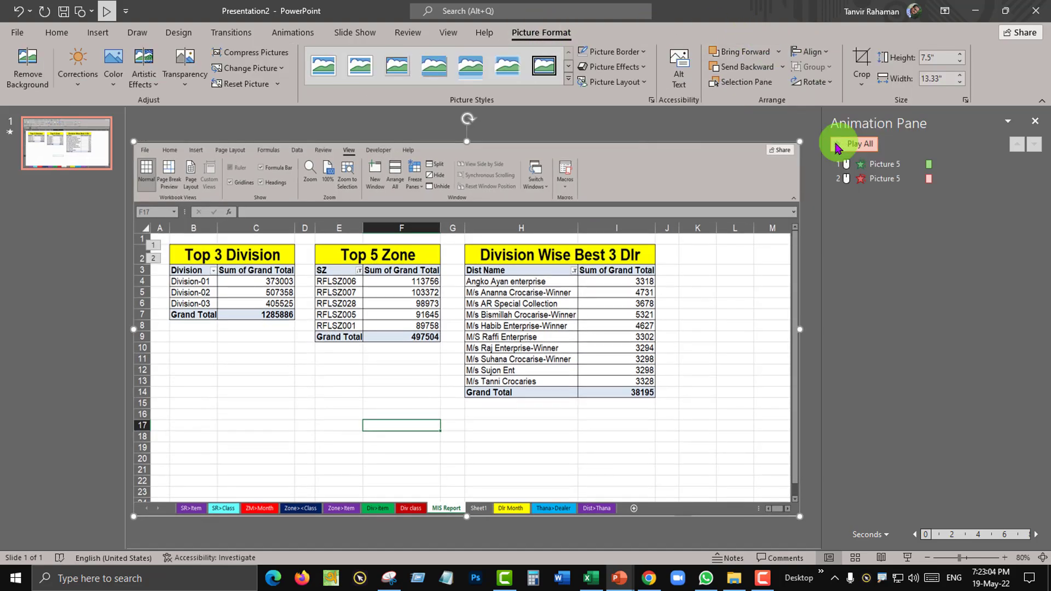
# - Crop the new copy to just the Top 5 Zone table, about 2.12" high and 2.84" wide
pyautogui.click(861, 60)
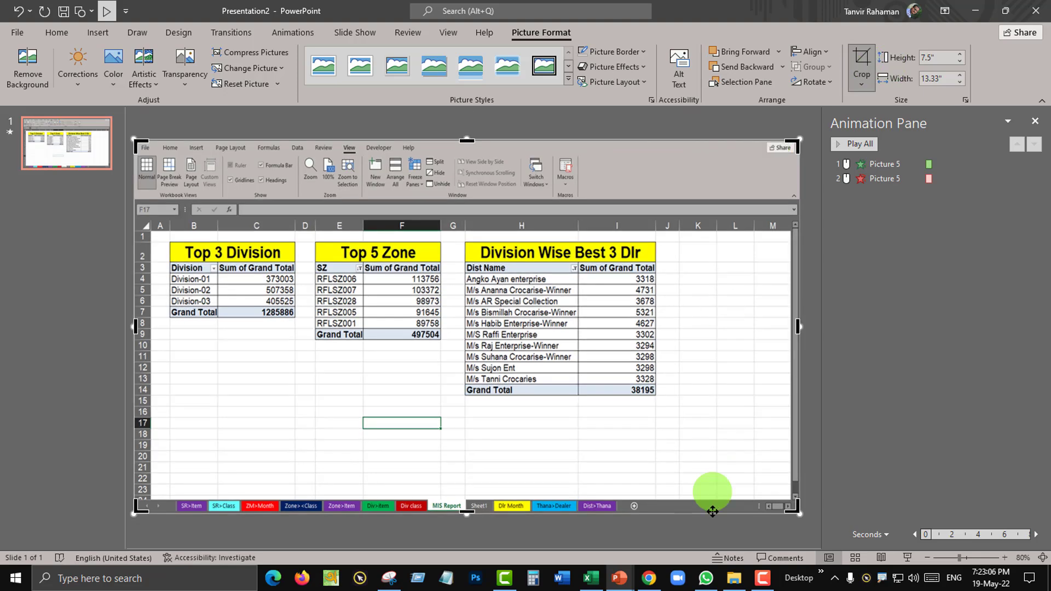
pyautogui.moveTo(795, 506); pyautogui.dragTo(451, 347)
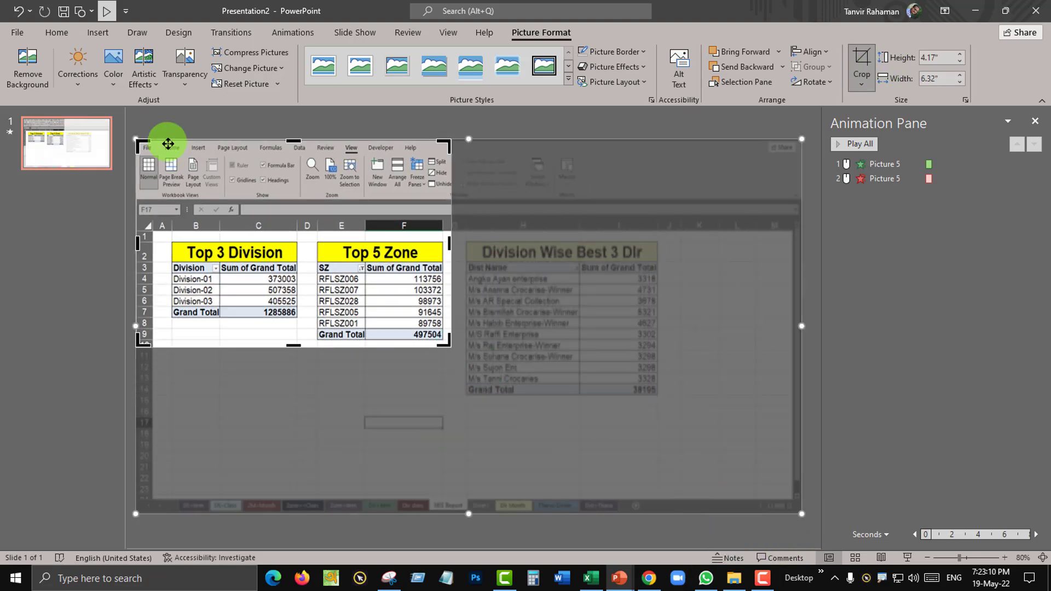
pyautogui.moveTo(147, 143); pyautogui.dragTo(309, 235)
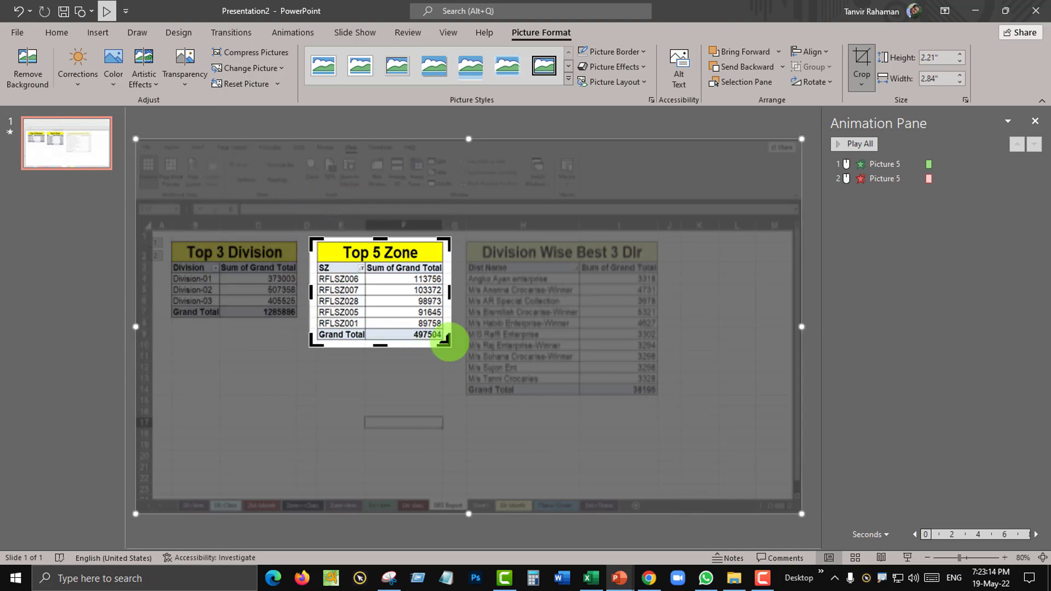
pyautogui.moveTo(446, 342); pyautogui.dragTo(448, 342)
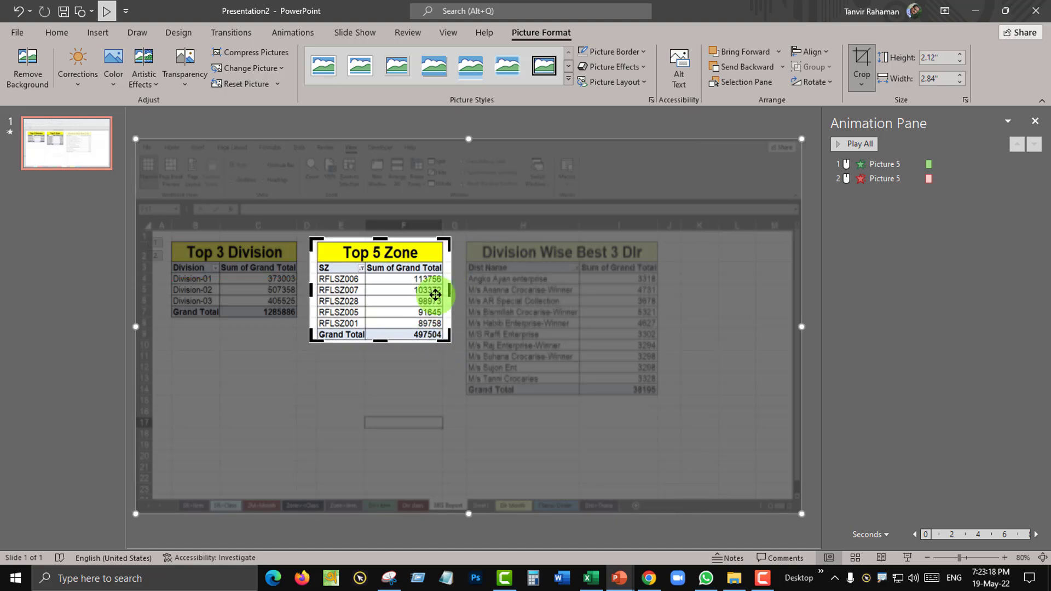
pyautogui.click(874, 63)
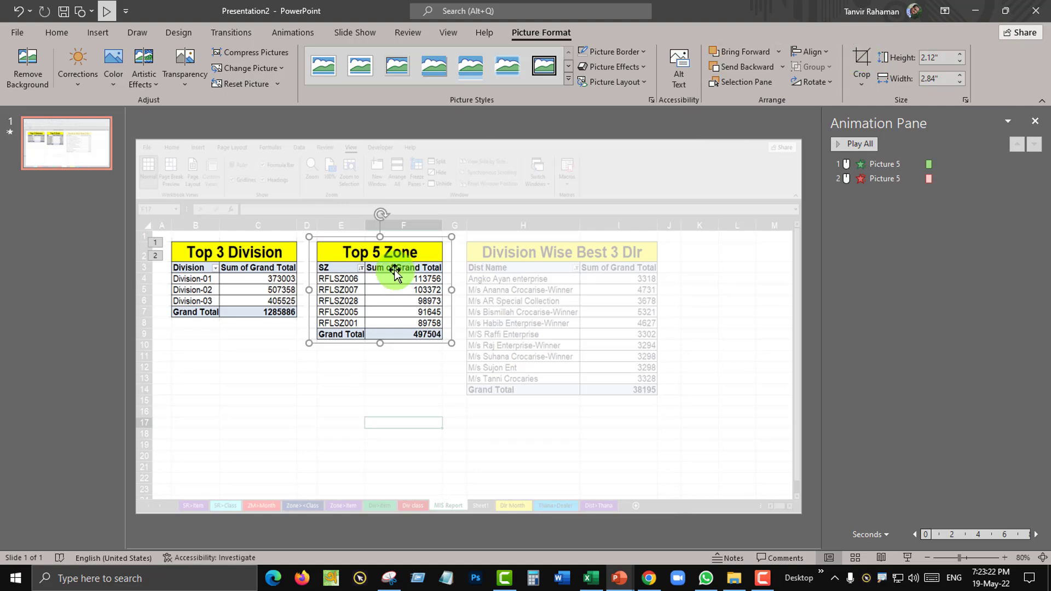
# - Apply a Wipe entrance animation to the Top 5 Zone picture with the direction From Left
pyautogui.click(301, 33)
pyautogui.click(398, 65)
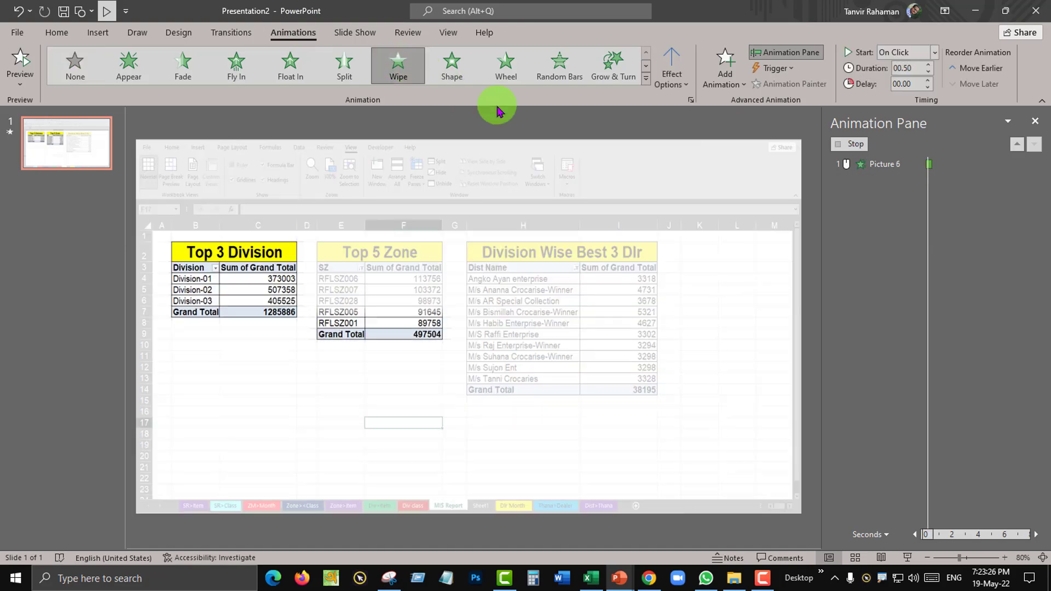
pyautogui.click(677, 70)
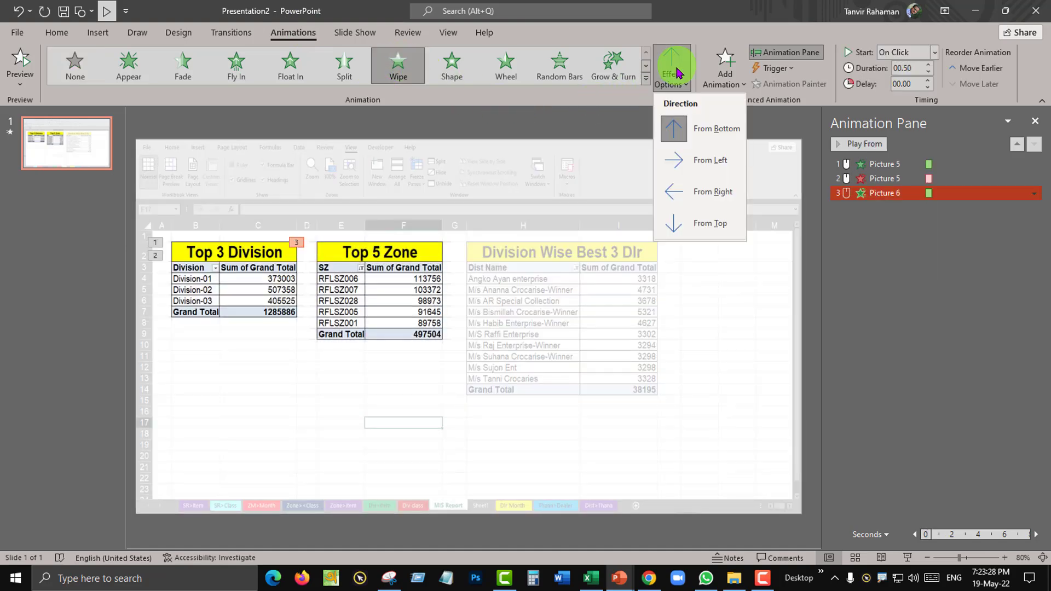
pyautogui.click(695, 159)
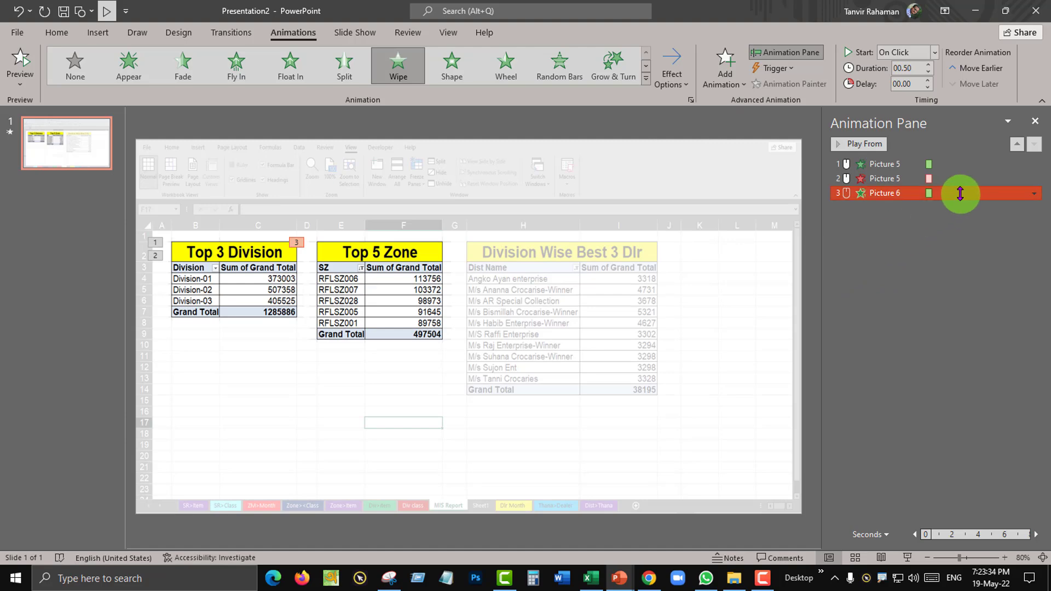
# - Add a Wipe exit animation to the Top 5 Zone picture
pyautogui.click(726, 68)
pyautogui.scroll(-5, 788, 301)
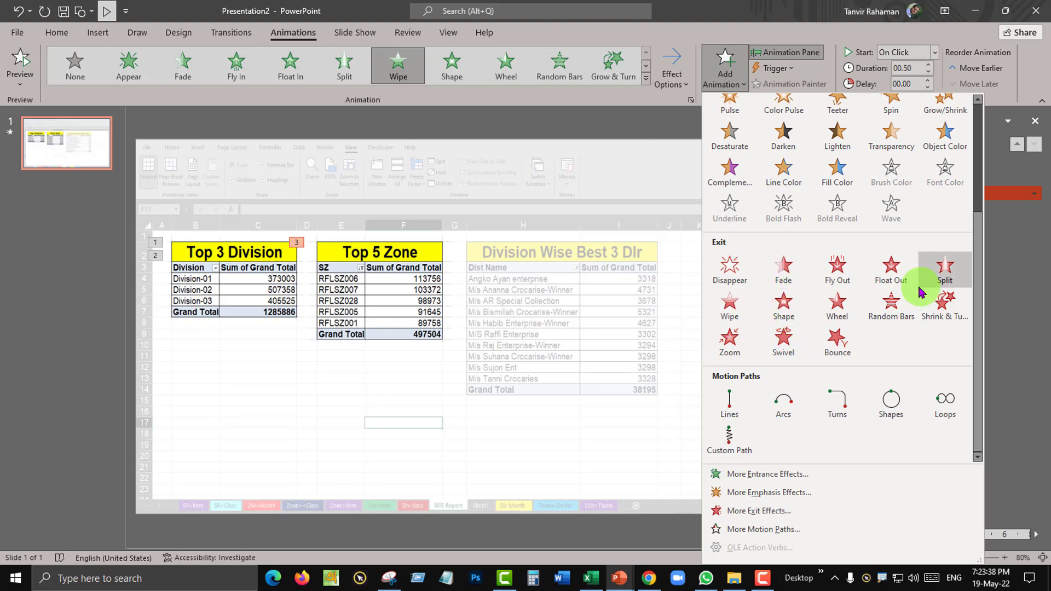
pyautogui.click(739, 311)
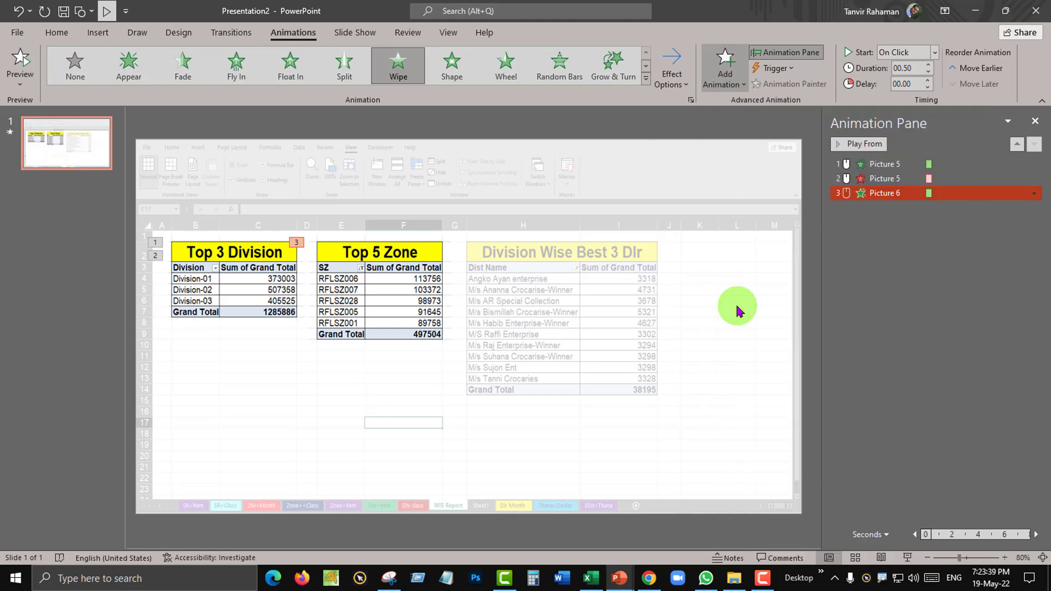
# - Set the direction of the Top 5 Zone picture's Wipe exit animation to From Right
pyautogui.click(672, 64)
pyautogui.click(718, 197)
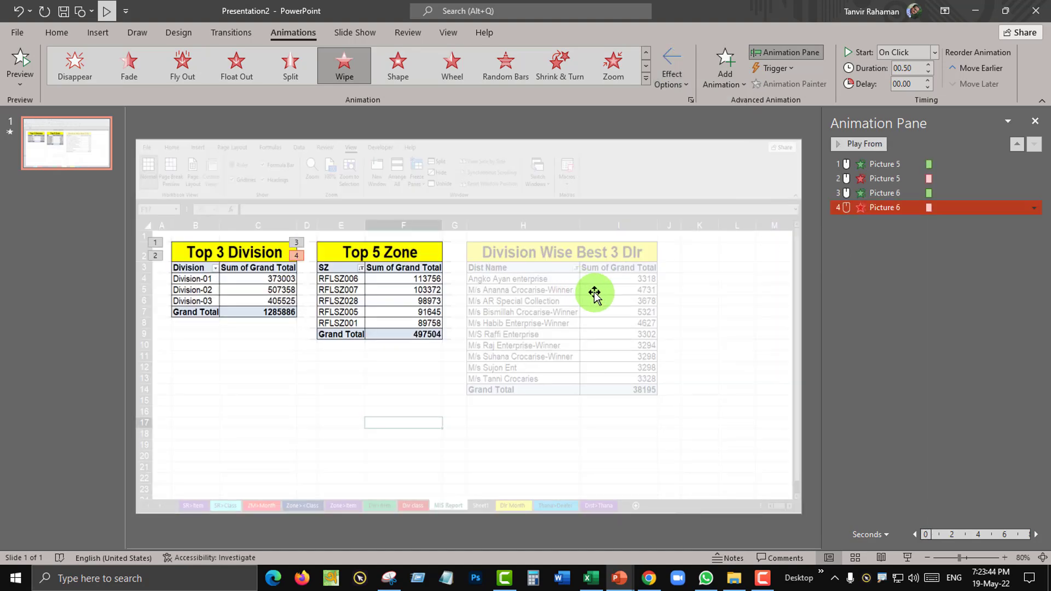
# - Paste a third opaque copy of the report screenshot and align it to the slide's center and middle
pyautogui.hotkey('ctrl', 'v')
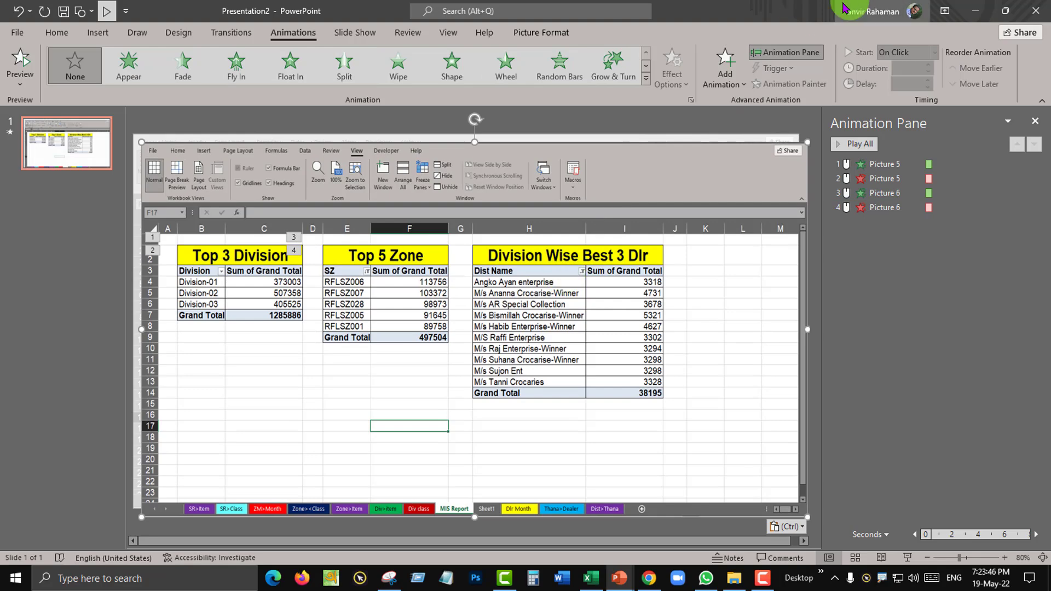
pyautogui.click(542, 32)
pyautogui.click(811, 51)
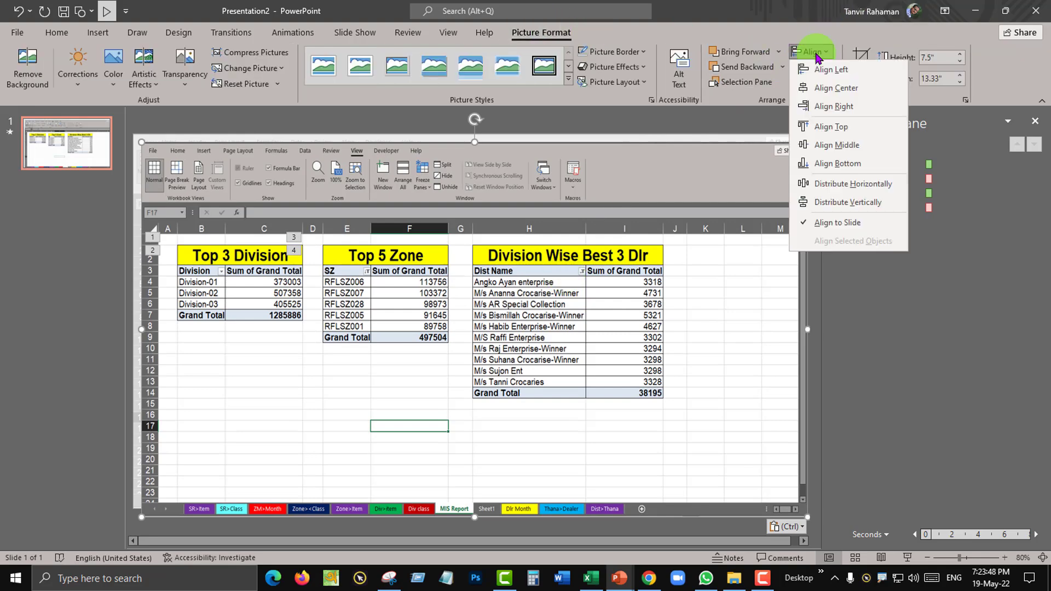
pyautogui.click(837, 89)
pyautogui.click(811, 51)
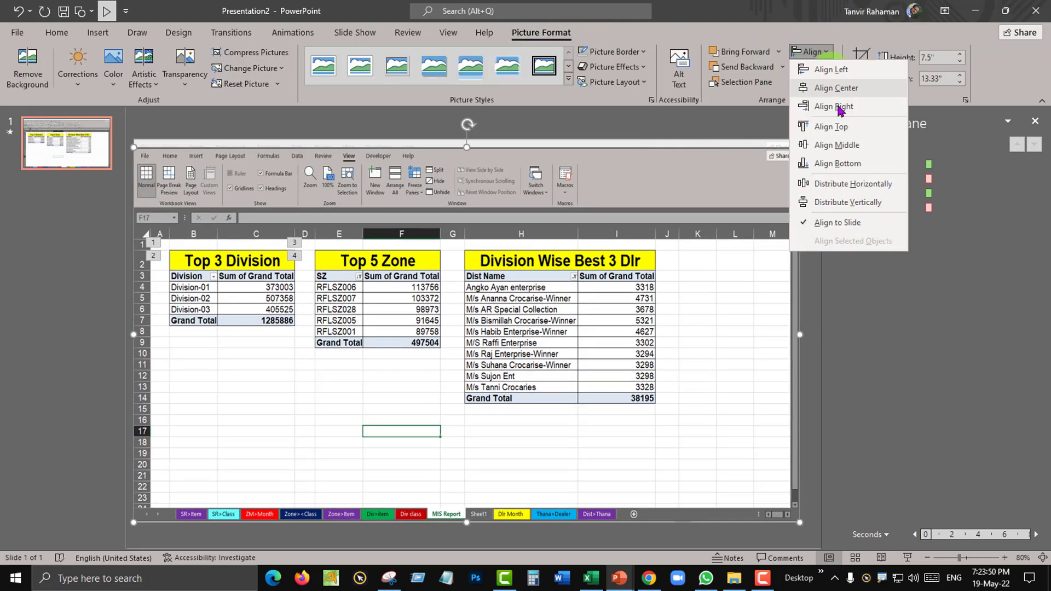
pyautogui.click(846, 146)
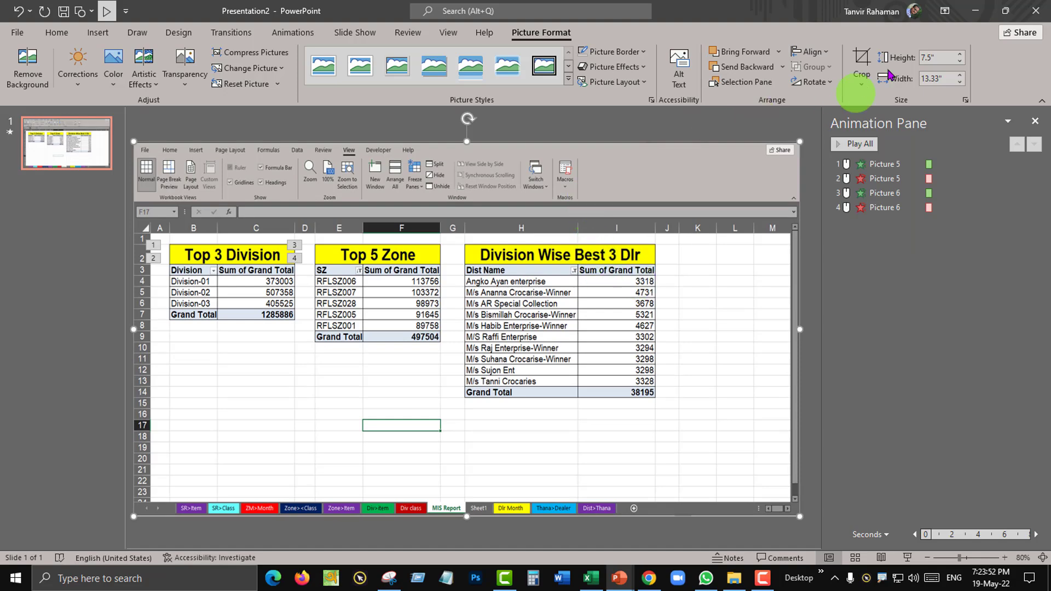
# - Crop the newly pasted copy to just the Division Wise Best 3 Dlr table, about 3.26" high and 4.04" wide
pyautogui.click(863, 57)
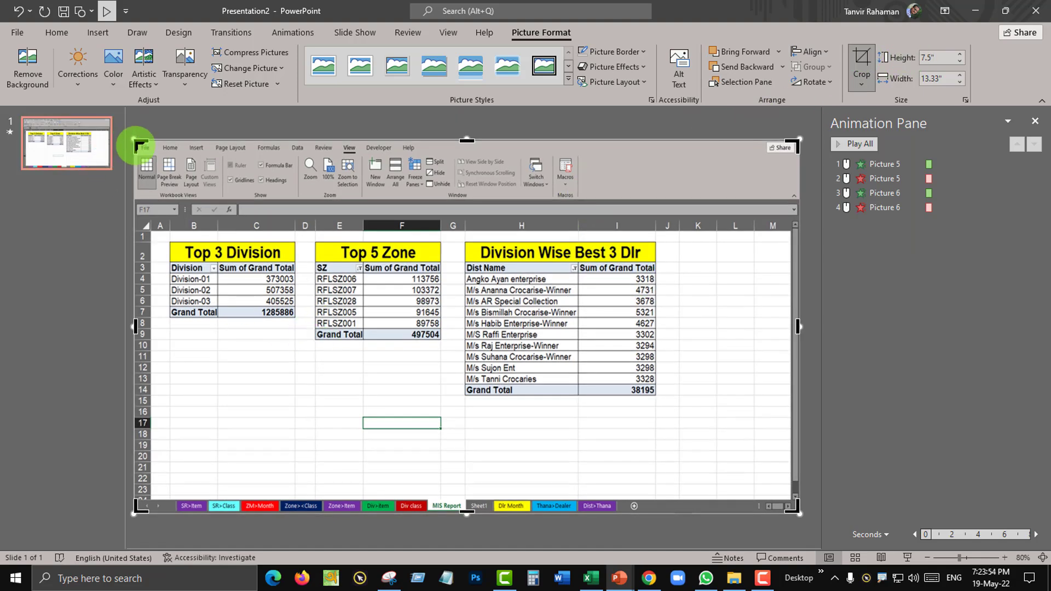
pyautogui.moveTo(137, 143); pyautogui.dragTo(235, 182)
pyautogui.moveTo(402, 224); pyautogui.dragTo(462, 238)
pyautogui.moveTo(798, 500); pyautogui.dragTo(662, 396)
pyautogui.click(863, 56)
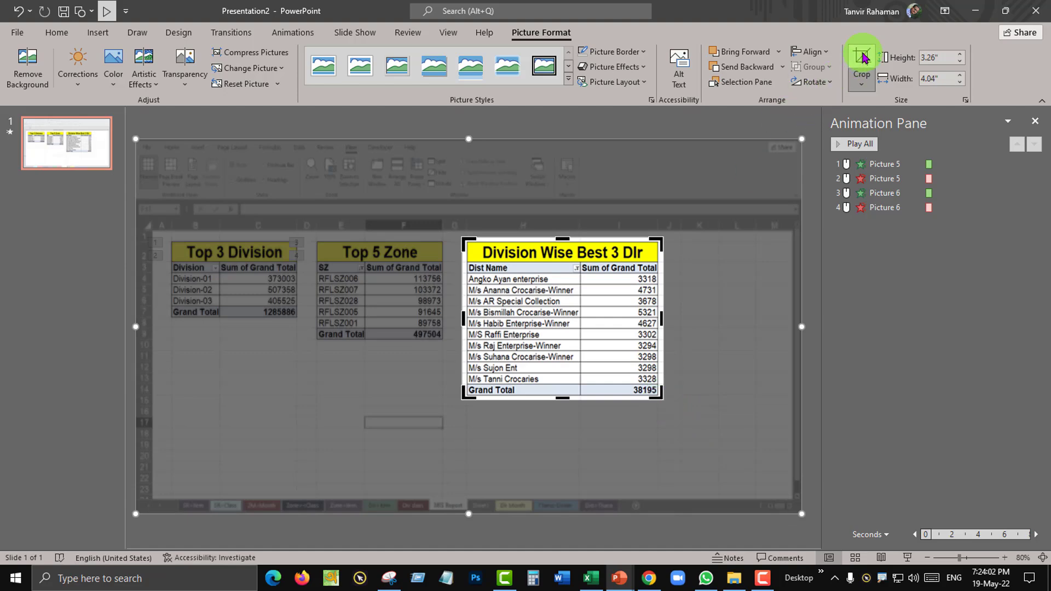
# - Apply a Wipe entrance animation to the Division Wise Best 3 Dlr picture with the direction From Left
pyautogui.click(307, 31)
pyautogui.click(398, 65)
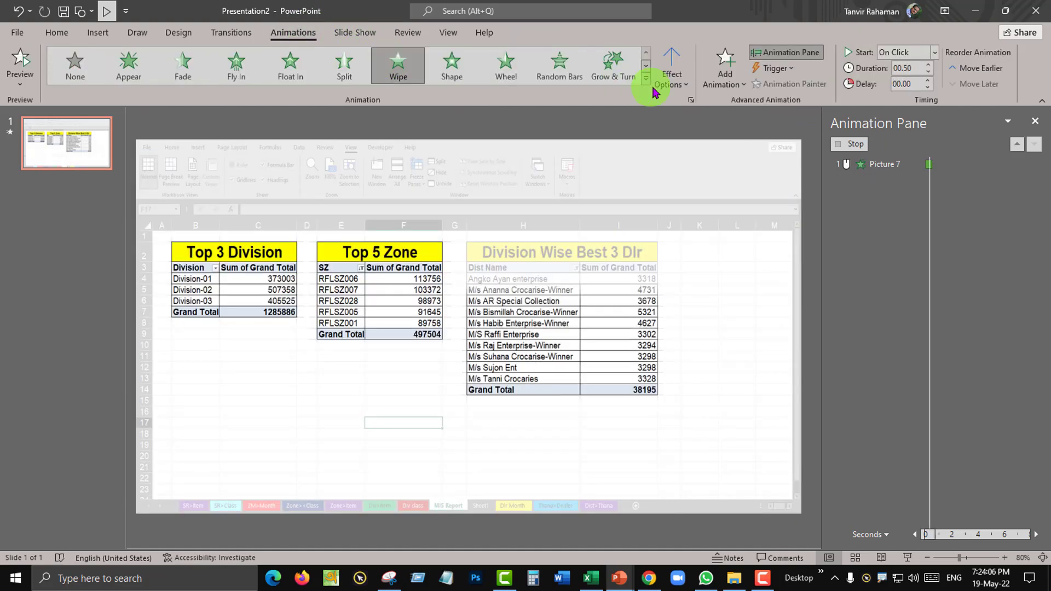
pyautogui.click(674, 74)
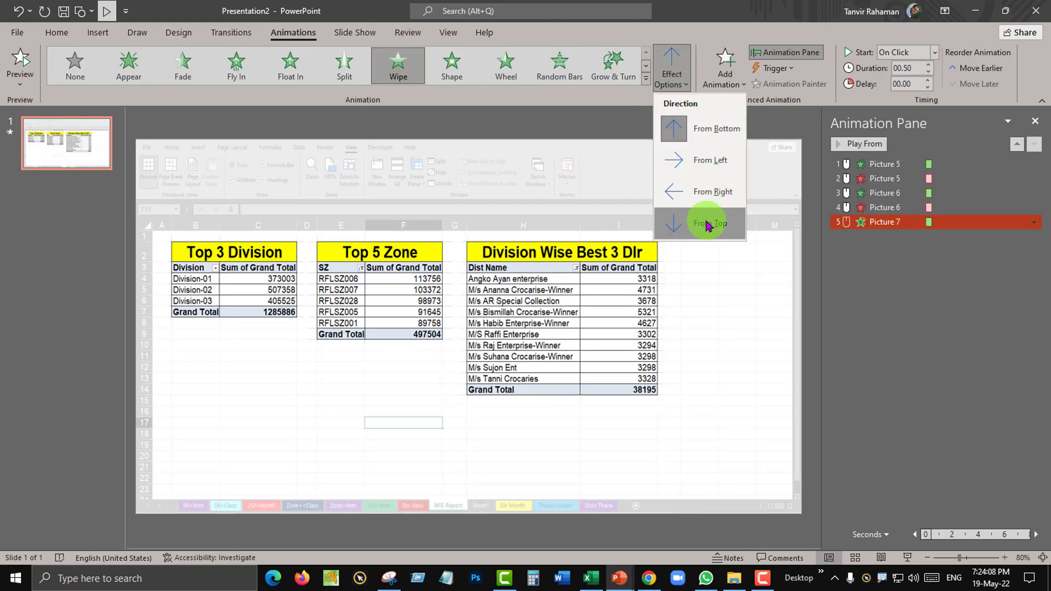
pyautogui.click(701, 159)
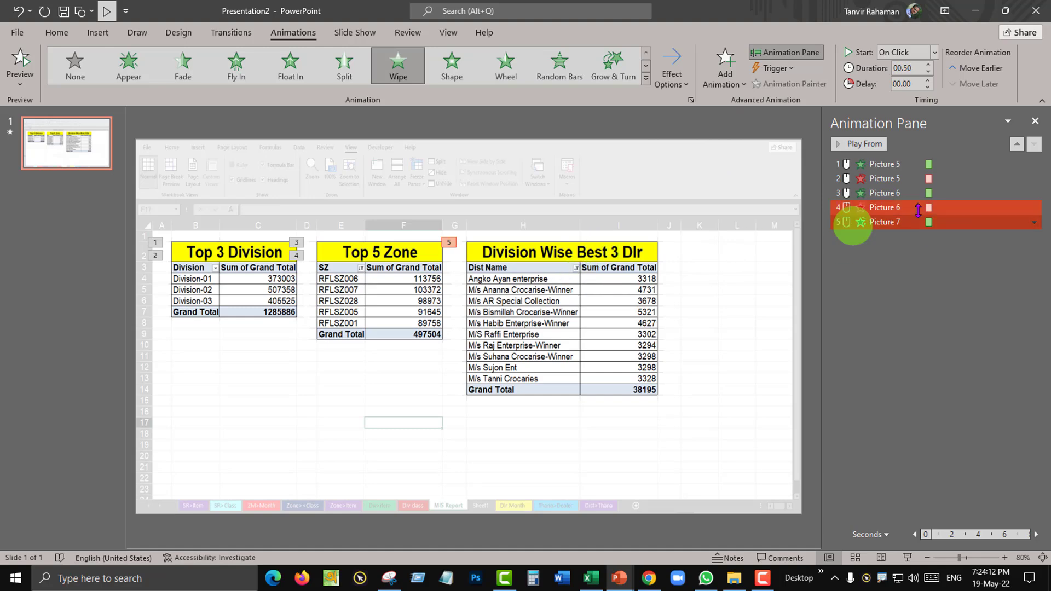
# - Add a Wipe exit animation to the Division Wise Best 3 Dlr picture with the direction From Right
pyautogui.click(725, 60)
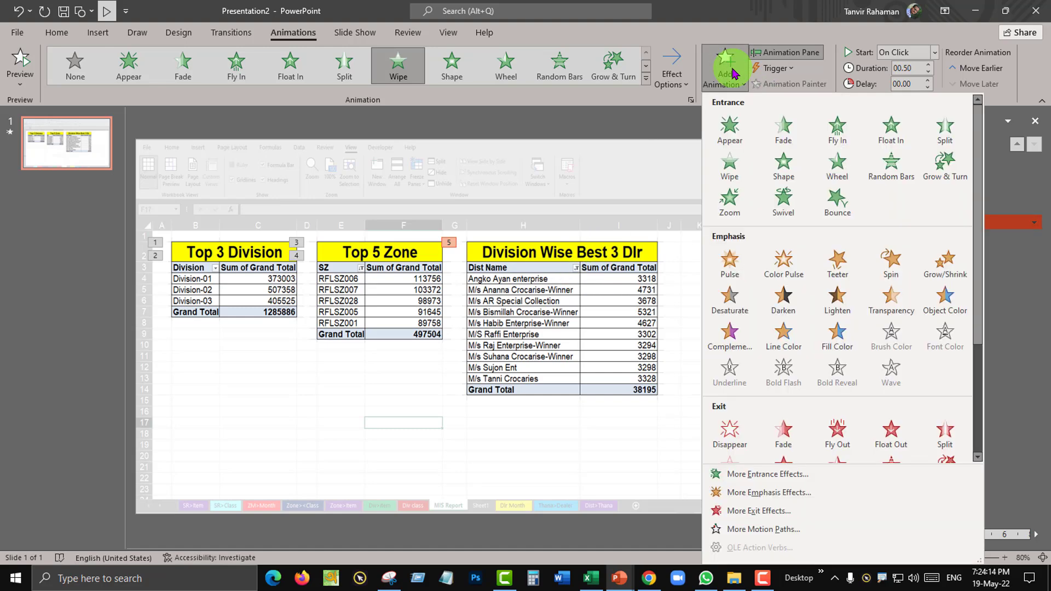
pyautogui.scroll(-3, 838, 339)
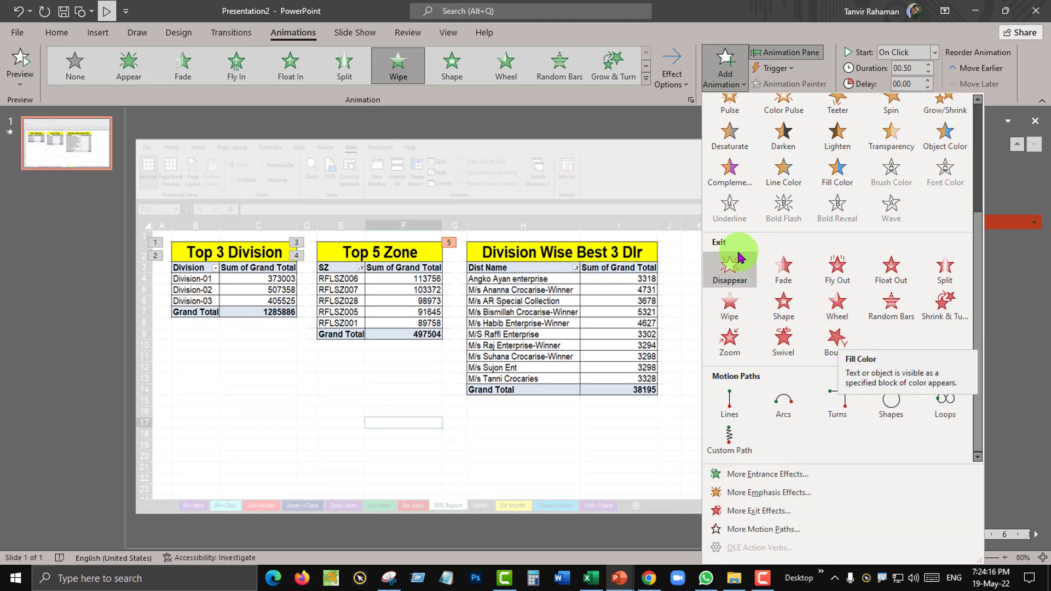
pyautogui.click(736, 309)
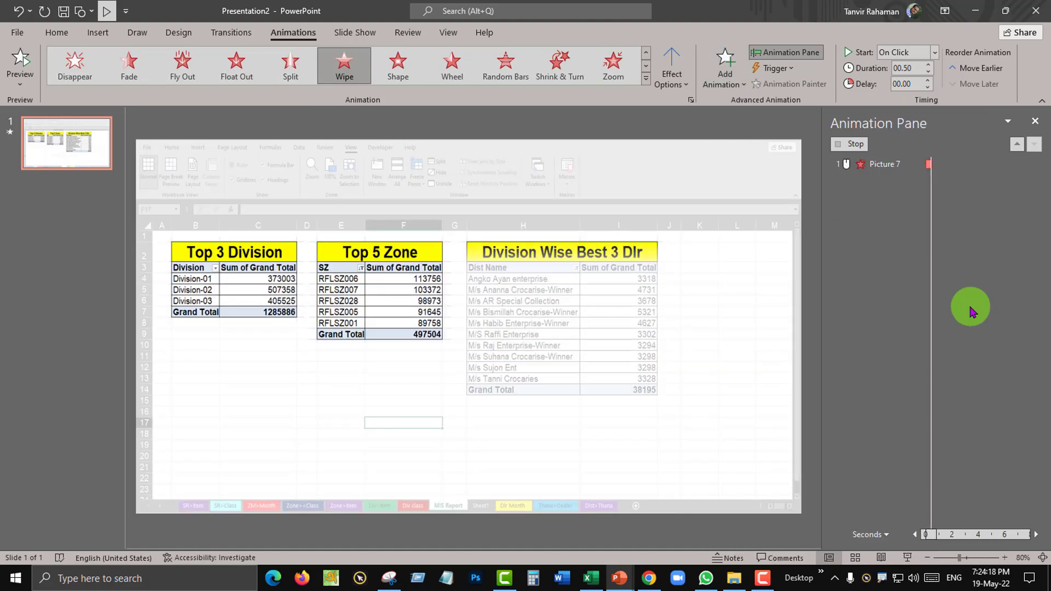
pyautogui.click(681, 72)
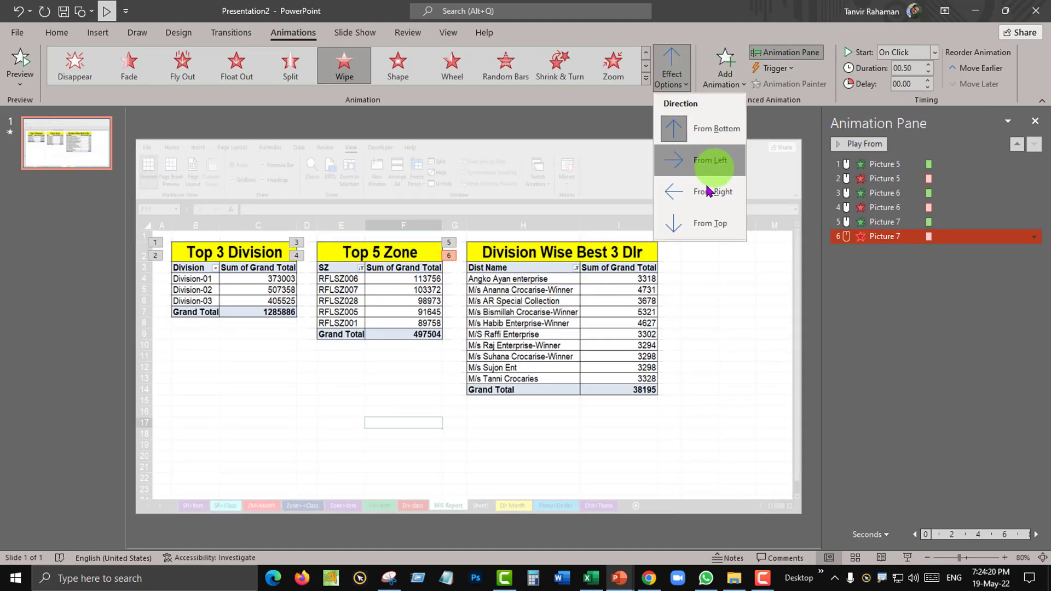
pyautogui.click(684, 156)
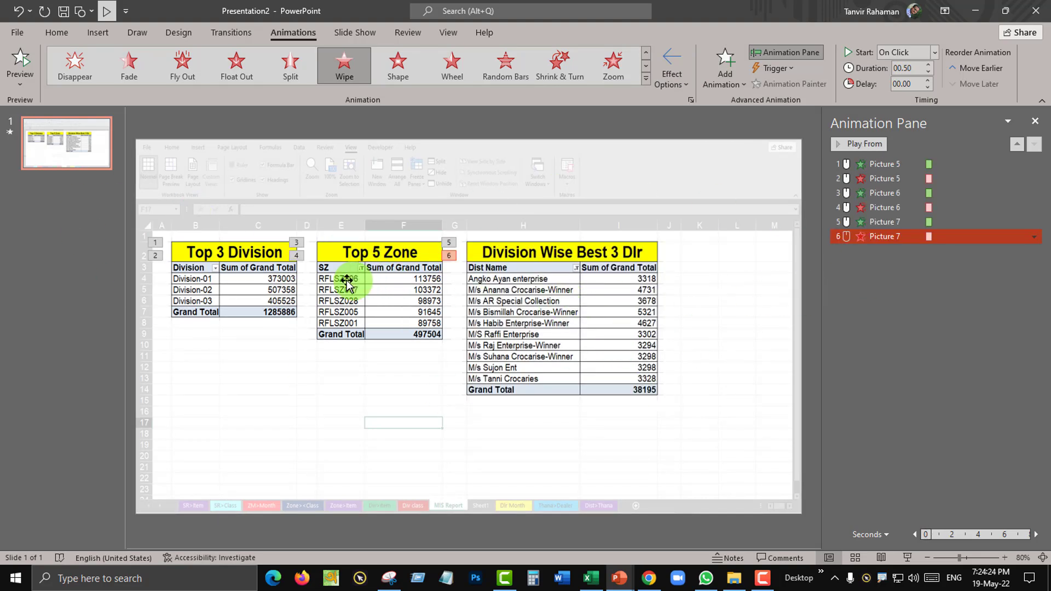
# - Run the slide show from the current slide and step through the table highlight animations
pyautogui.click(908, 558)
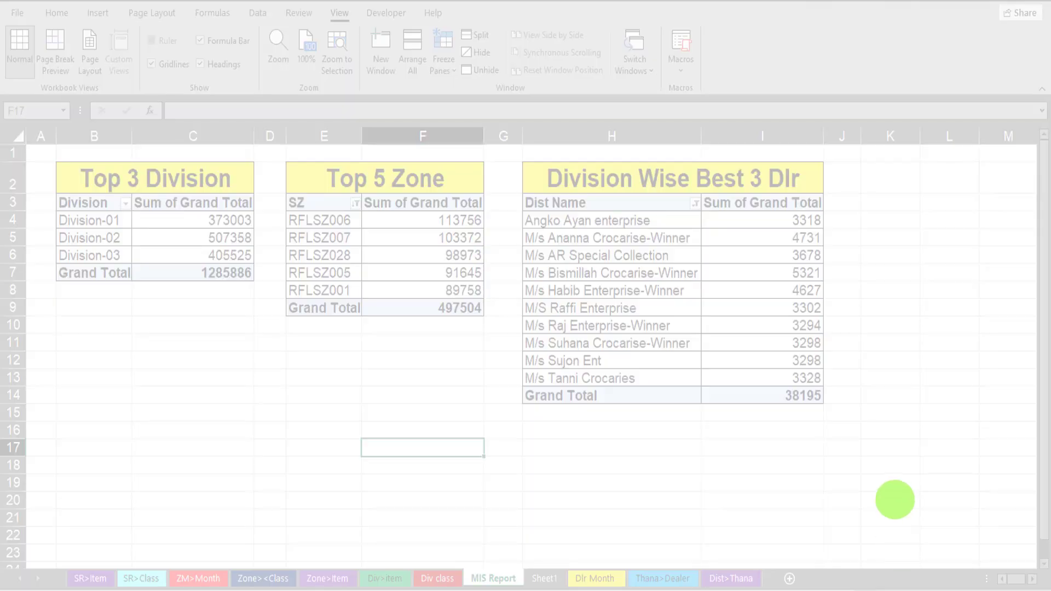
pyautogui.click(895, 500)
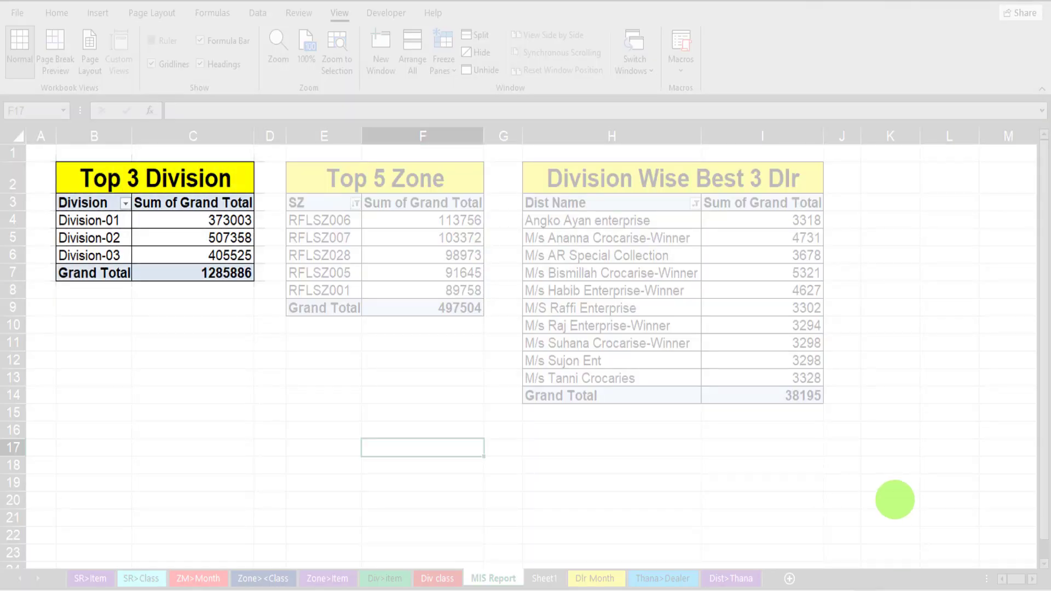
pyautogui.click(895, 499)
pyautogui.click(895, 499)
pyautogui.click(896, 500)
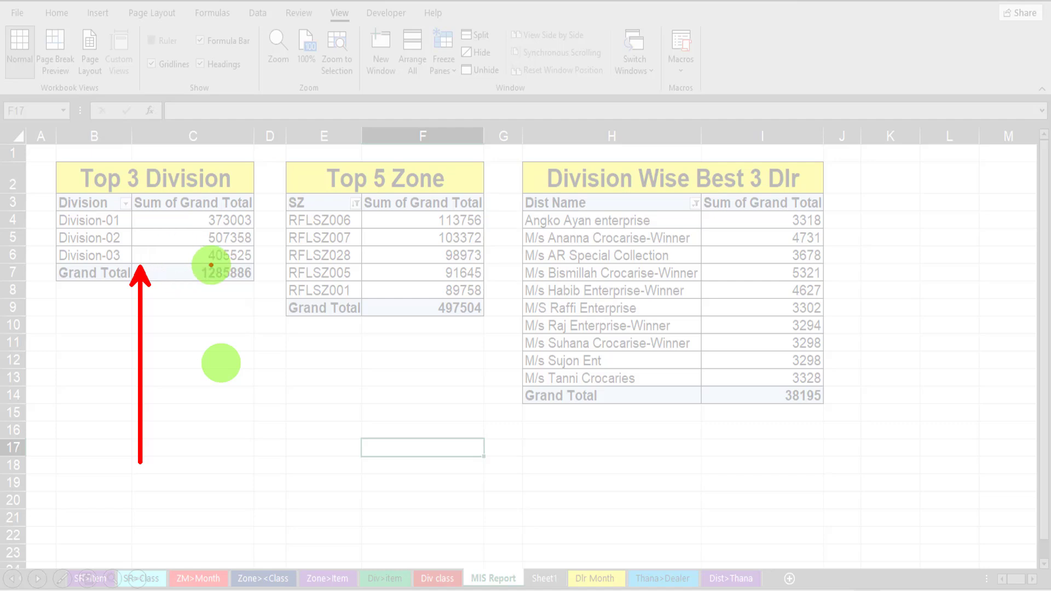
# - Annotate the running slide with red arrows pointing at table values and red boxes around the Top 5 Zone and Division Wise Best 3 Dlr tables
pyautogui.moveTo(206, 267); pyautogui.dragTo(278, 428)
pyautogui.moveTo(277, 151)
pyautogui.mouseDown()
pyautogui.moveTo(404, 248)
pyautogui.moveTo(498, 345)
pyautogui.mouseUp()
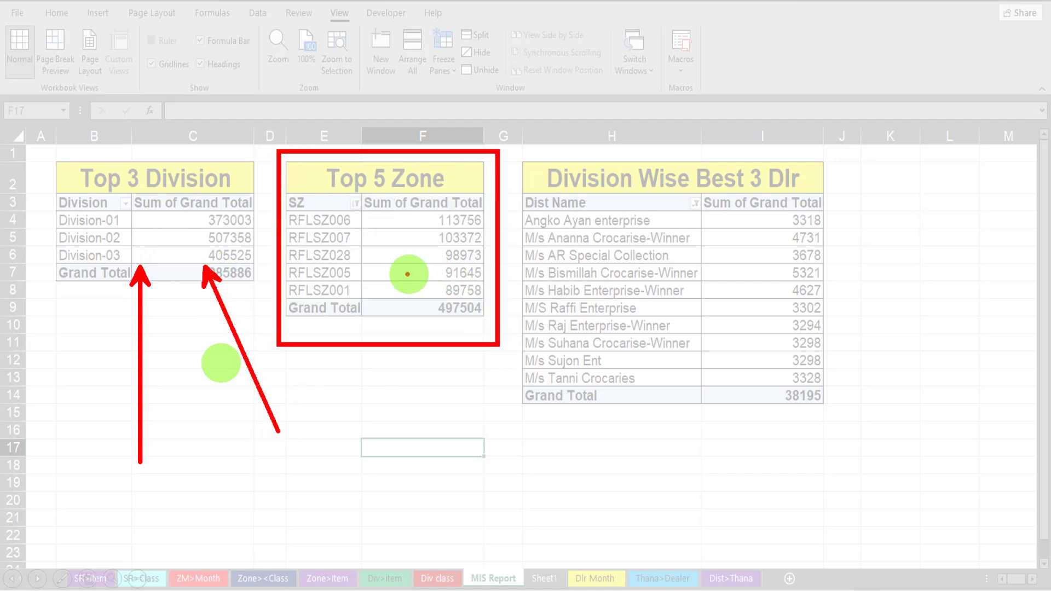
pyautogui.moveTo(408, 274); pyautogui.dragTo(448, 508)
pyautogui.moveTo(516, 139)
pyautogui.mouseDown()
pyautogui.moveTo(646, 323)
pyautogui.moveTo(875, 425)
pyautogui.mouseUp()
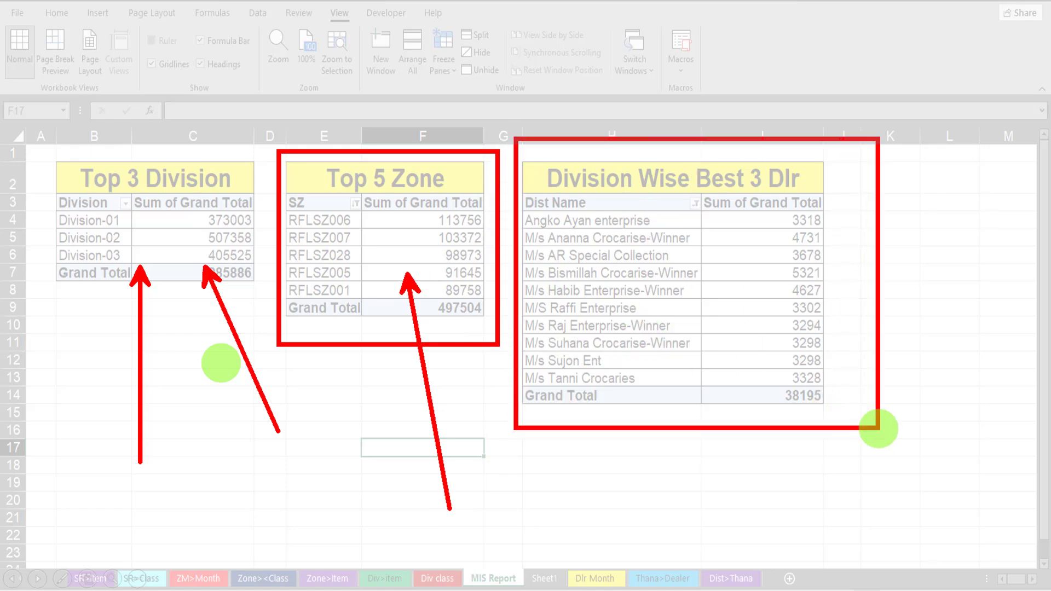
pyautogui.moveTo(770, 390); pyautogui.dragTo(805, 451)
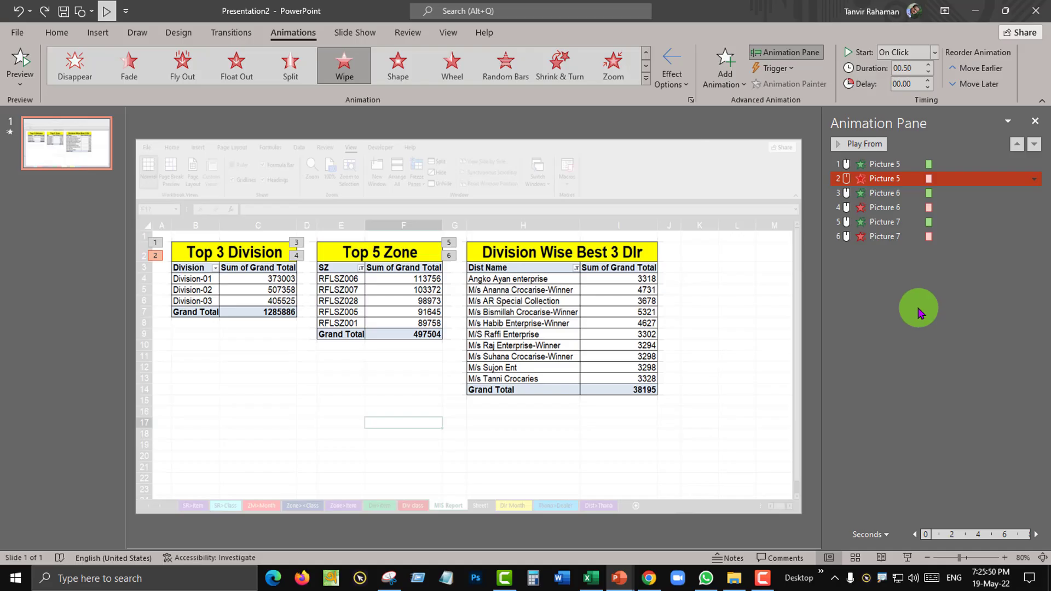
# - Set the Top 5 Zone picture's Wipe entrance to start With Previous, alongside the Top 3 Division picture's exit
pyautogui.keyDown('ctrl'); pyautogui.click(941, 165); pyautogui.keyUp('ctrl')
pyautogui.click(943, 166)
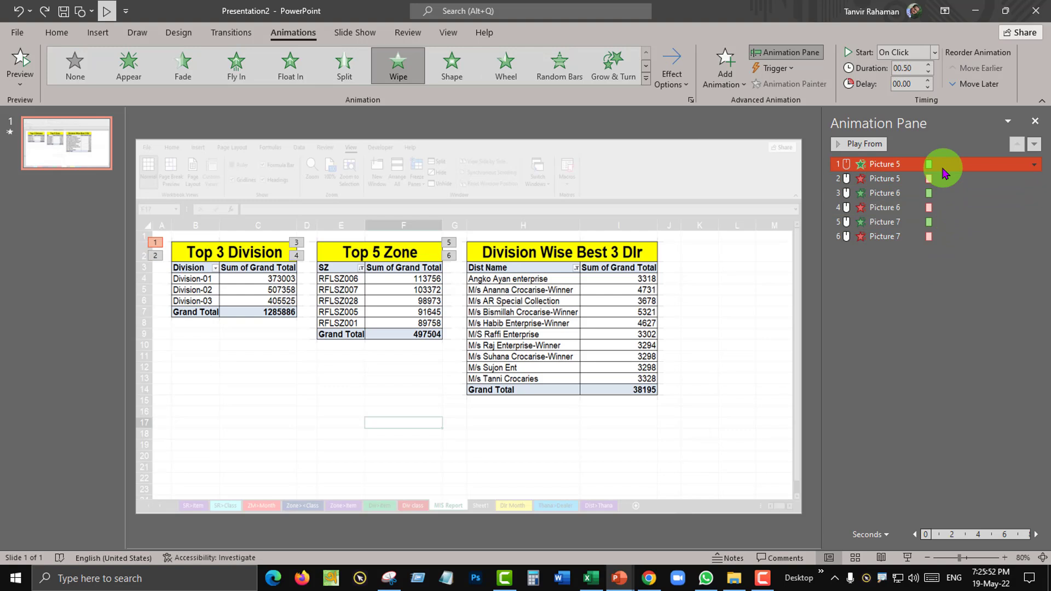
pyautogui.keyDown('ctrl'); pyautogui.click(942, 180); pyautogui.keyUp('ctrl')
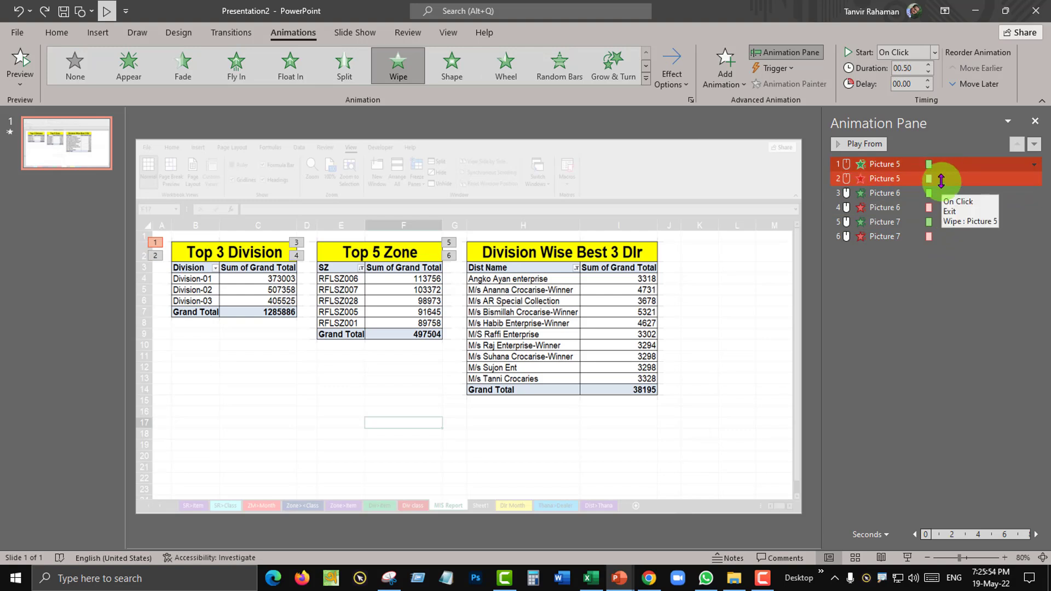
pyautogui.click(942, 180)
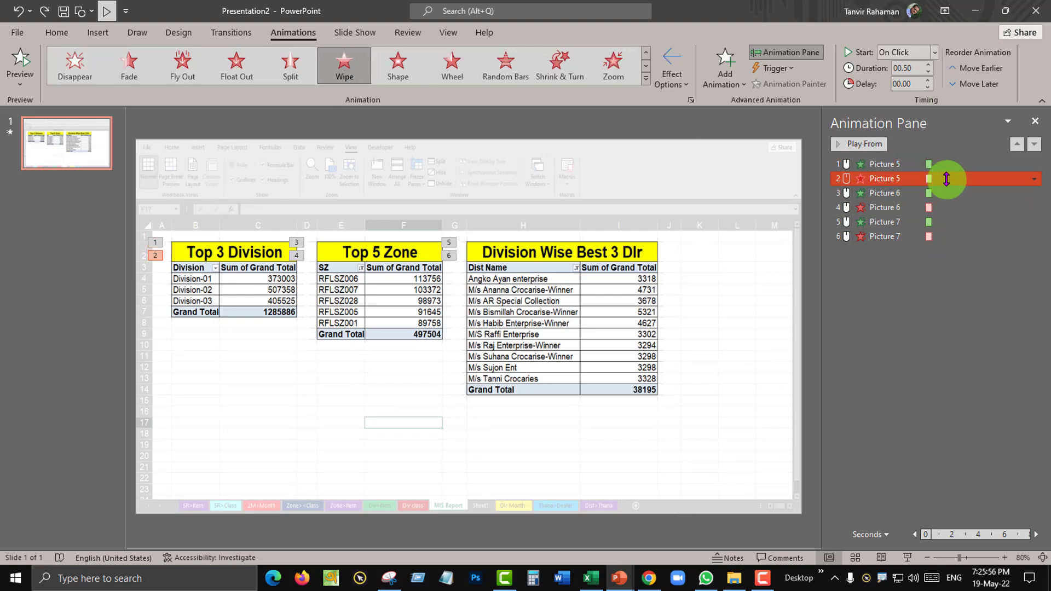
pyautogui.click(944, 194)
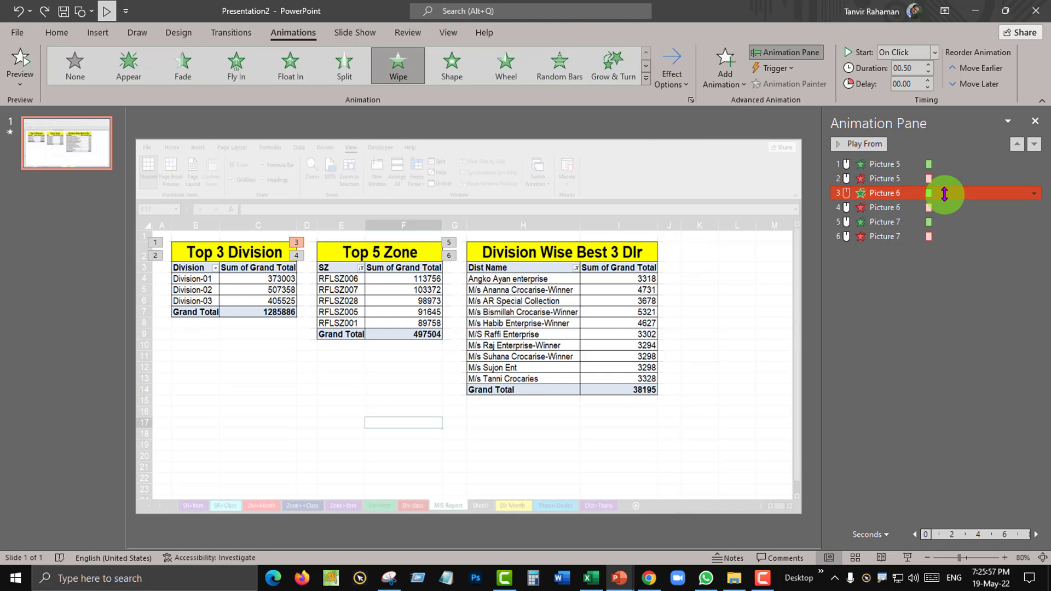
pyautogui.click(935, 52)
pyautogui.click(909, 73)
# - Set the Division Wise Best 3 Dlr picture's Wipe entrance to start With Previous, alongside the Top 5 Zone picture's exit
pyautogui.keyDown('ctrl'); pyautogui.click(938, 206); pyautogui.keyUp('ctrl')
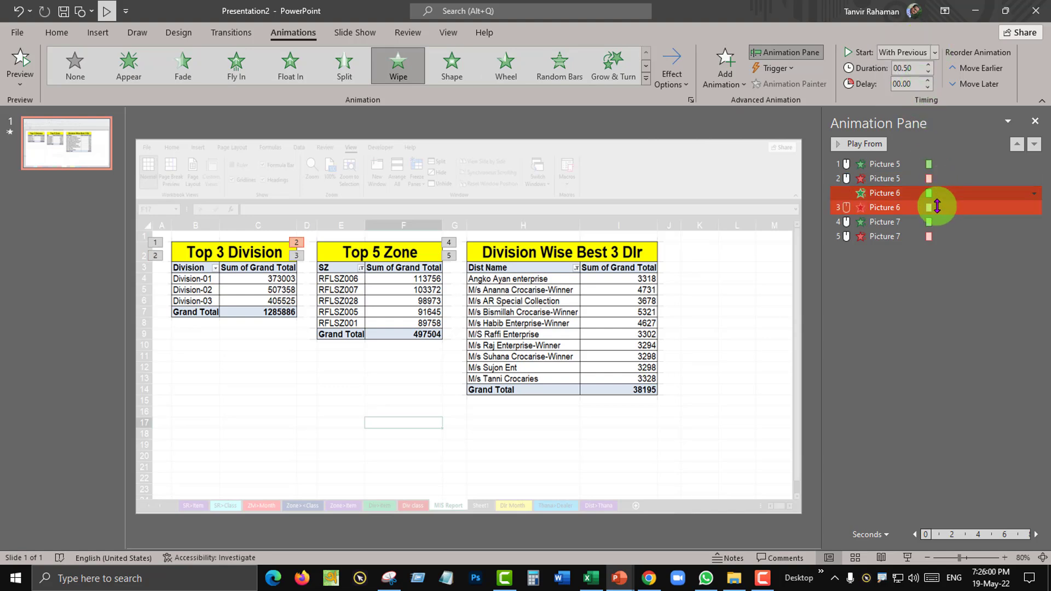
pyautogui.click(940, 210)
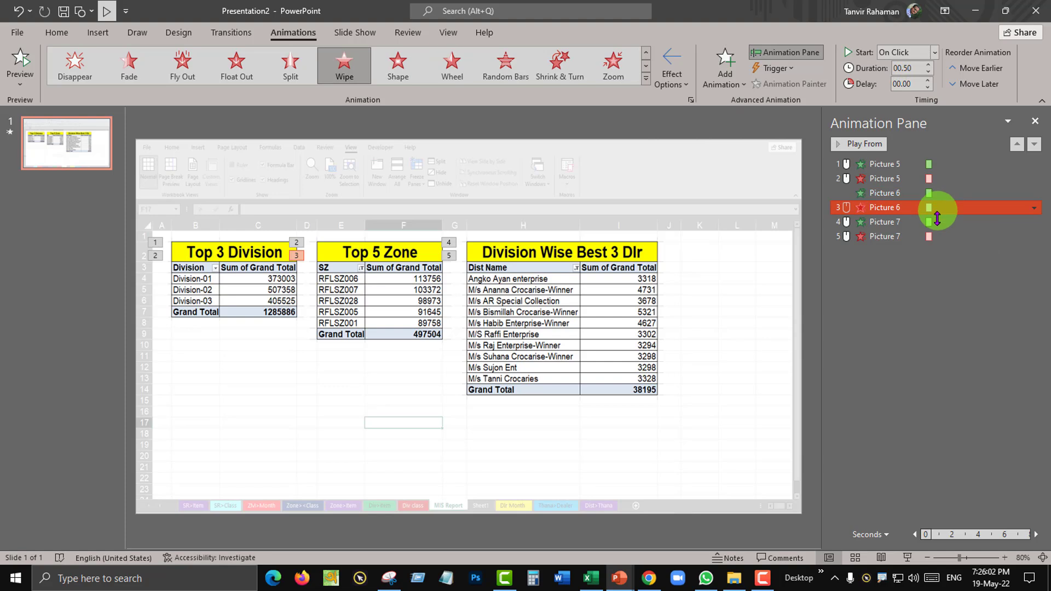
pyautogui.click(938, 224)
pyautogui.click(934, 52)
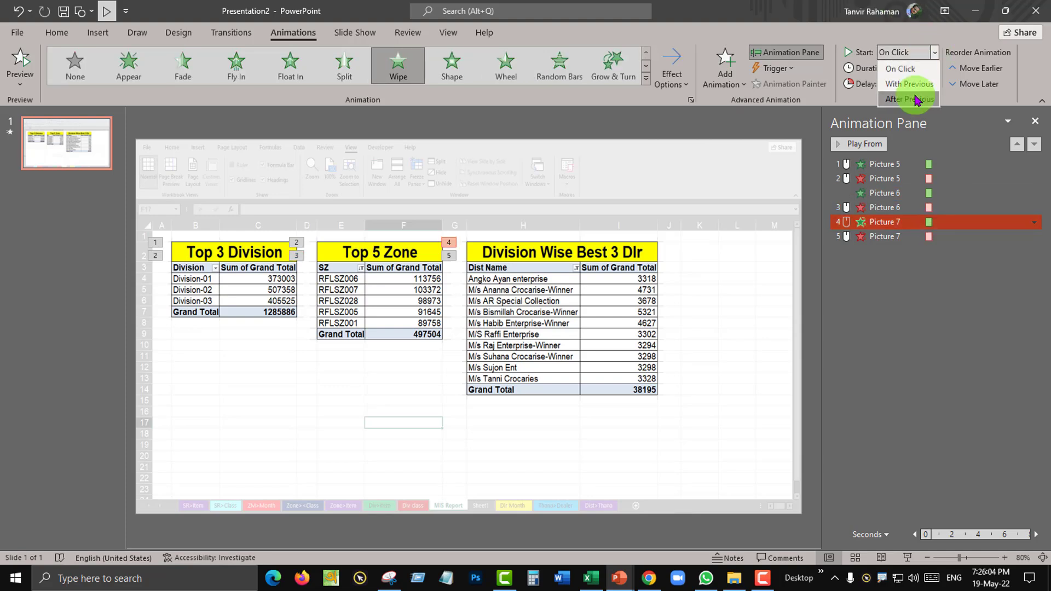
pyautogui.click(910, 84)
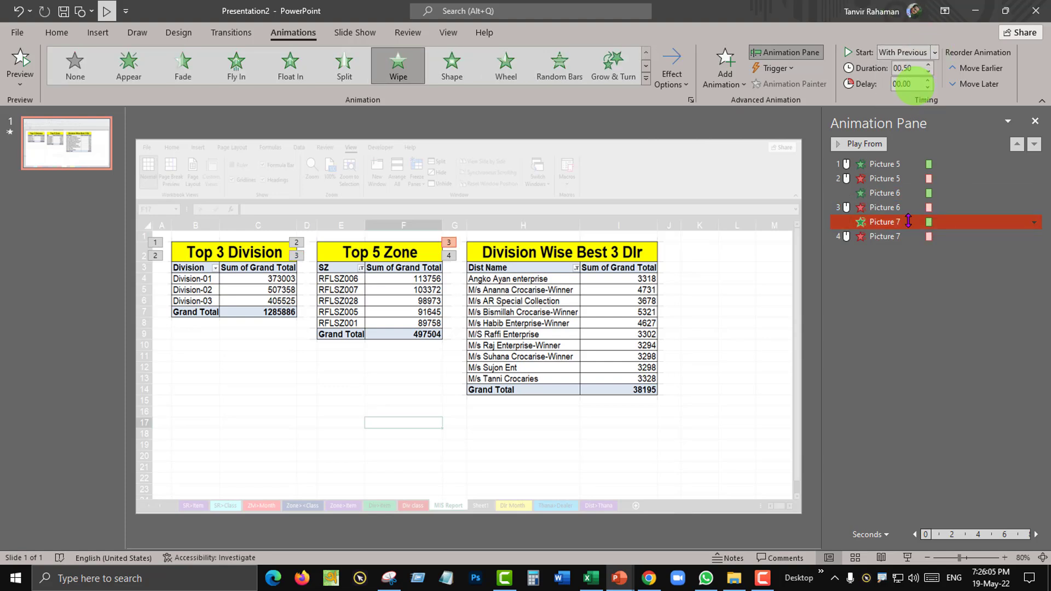
# - Play the slide show again and step through all three table highlights to check the combined exit and entrance timing
pyautogui.click(908, 558)
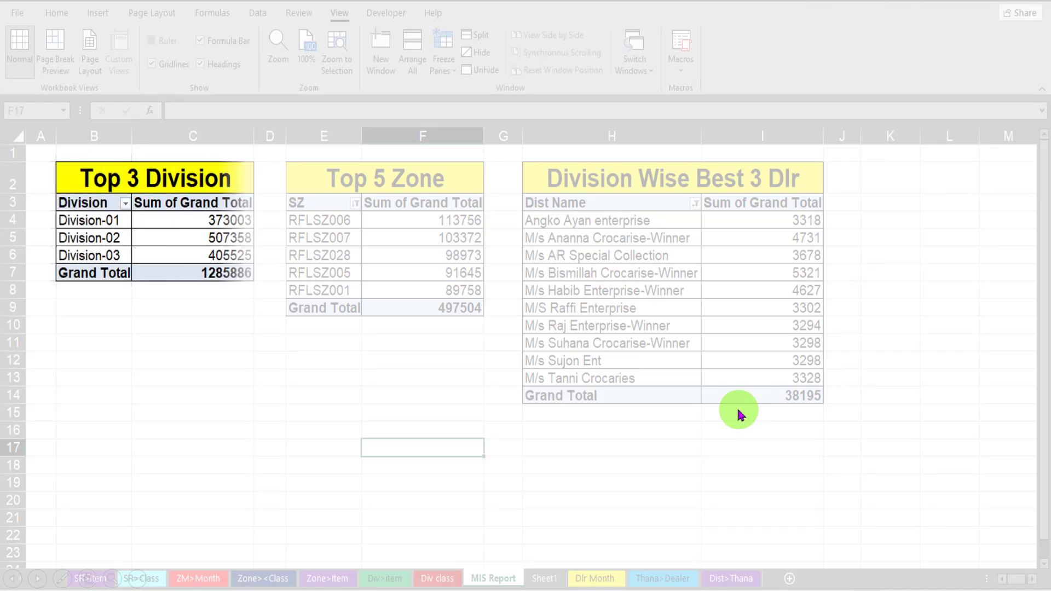
pyautogui.click(739, 415)
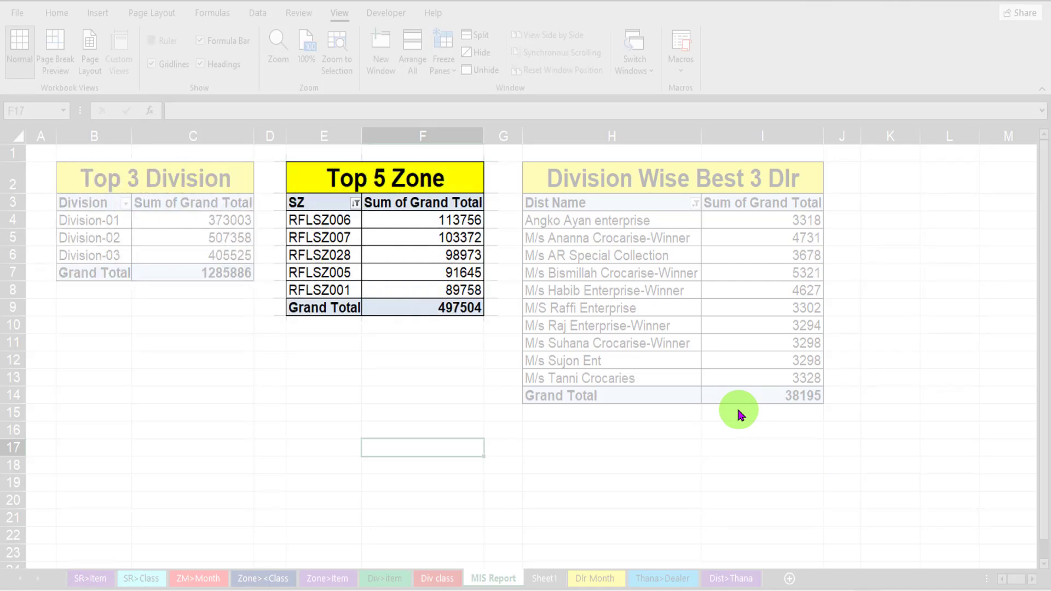
pyautogui.click(739, 415)
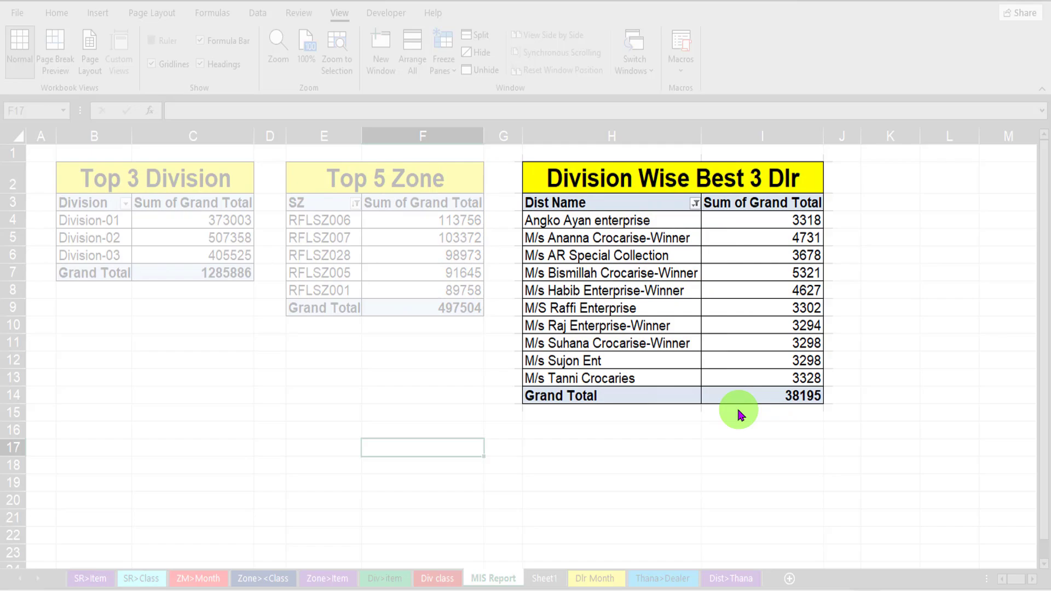
pyautogui.click(739, 415)
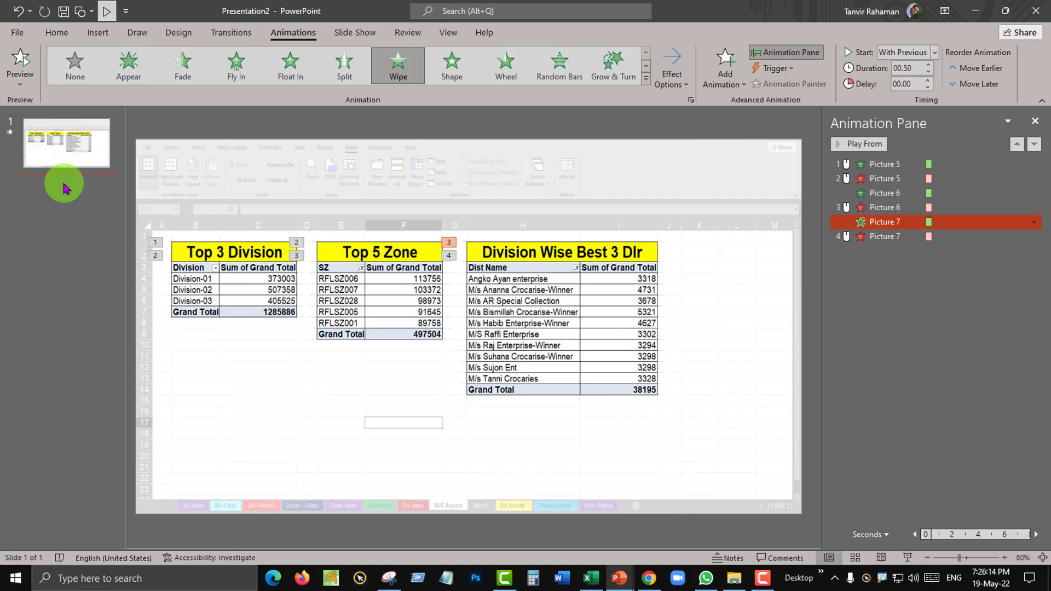
# - Add a new slide after the finished report slide
pyautogui.click(57, 33)
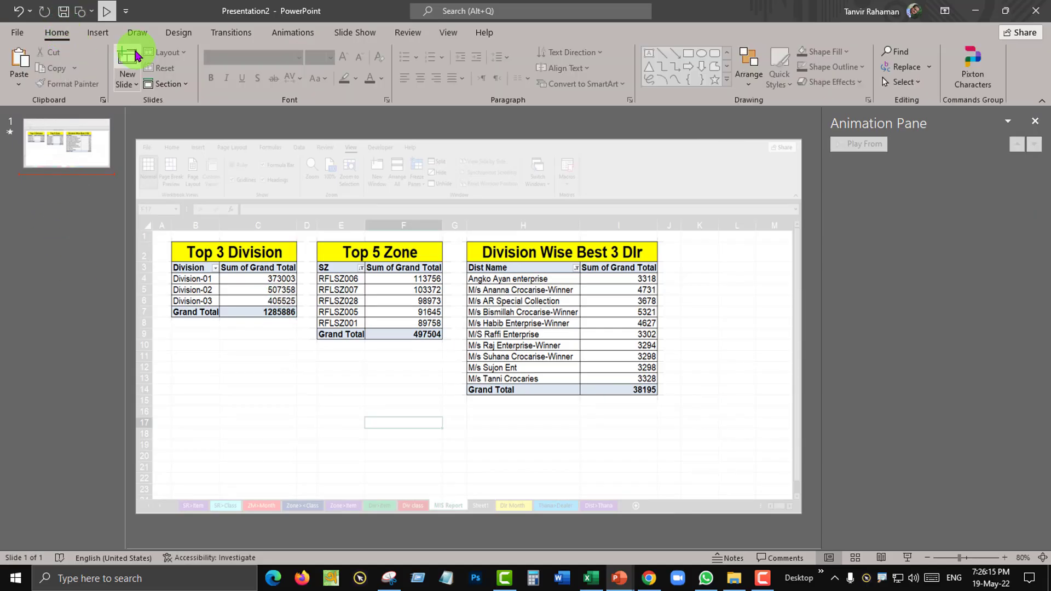
pyautogui.click(127, 59)
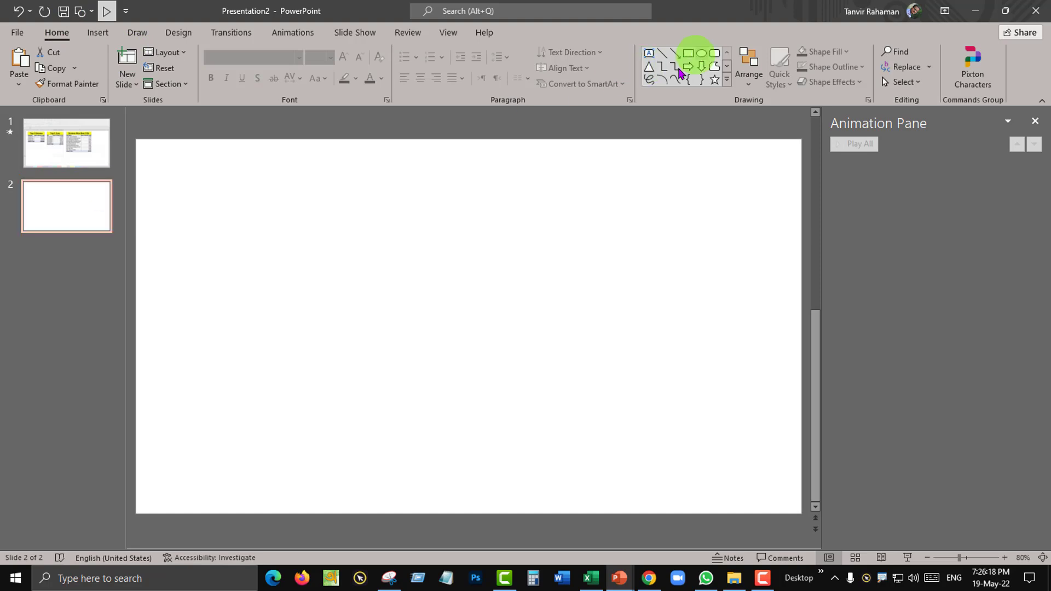
# - Add a wide text box across the middle of the blank slide and enter THANKS
pyautogui.click(650, 54)
pyautogui.moveTo(259, 236); pyautogui.dragTo(655, 405)
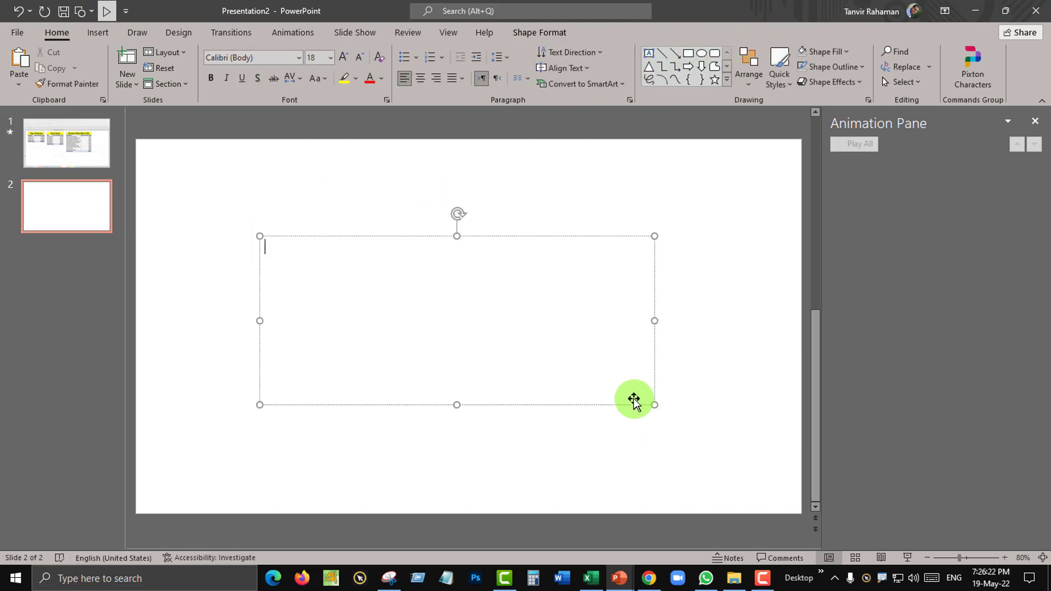
pyautogui.write('THANKS')
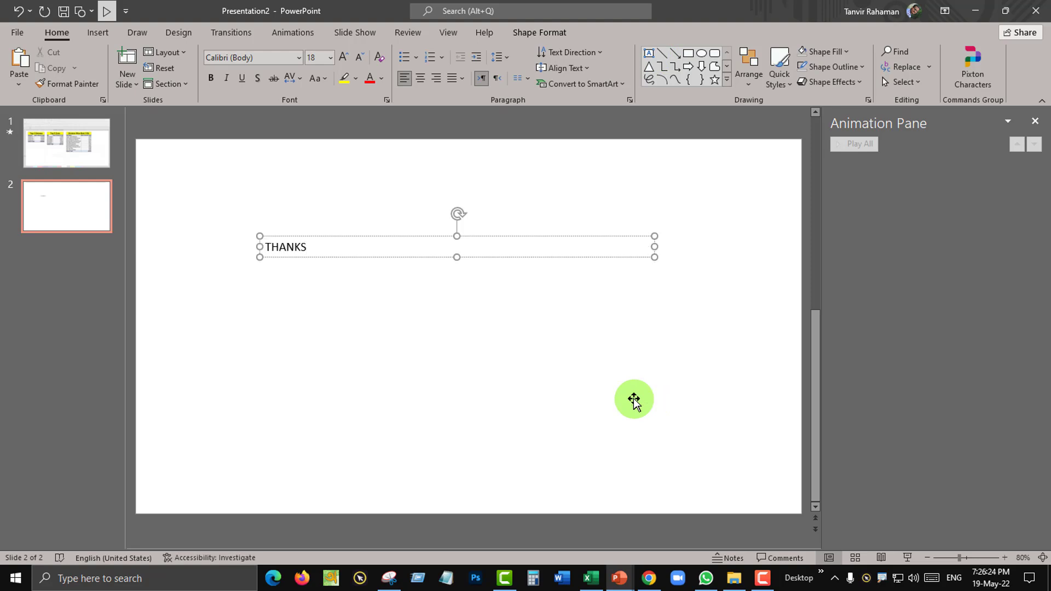
# - Enlarge the THANKS text to 138 pt, make it bold, and move its text box closer to the slide's centre
pyautogui.hotkey('ctrl', 'shift', '.')
pyautogui.hotkey('ctrl', 'shift', '.')
pyautogui.hotkey('ctrl', 'shift', '.')
pyautogui.hotkey('ctrl', 'shift', '.')
pyautogui.hotkey('ctrl', 'shift', '.')
pyautogui.hotkey('ctrl', 'shift', '.')
pyautogui.hotkey('ctrl', 'shift', '.')
pyautogui.hotkey('ctrl', 'shift', '.')
pyautogui.hotkey('ctrl', 'shift', '.')
pyautogui.hotkey('ctrl', 'shift', '.')
pyautogui.hotkey('ctrl', 'shift', '.')
pyautogui.hotkey('ctrl', 'shift', '.')
pyautogui.hotkey('ctrl', 'shift', '.')
pyautogui.hotkey('ctrl', 'shift', '.')
pyautogui.hotkey('ctrl', 'shift', '.')
pyautogui.hotkey('ctrl', 'shift', '.')
pyautogui.hotkey('ctrl', 'shift', '.')
pyautogui.hotkey('ctrl', 'shift', '.')
pyautogui.hotkey('ctrl', 'shift', '.')
pyautogui.hotkey('ctrl', 'shift', '.')
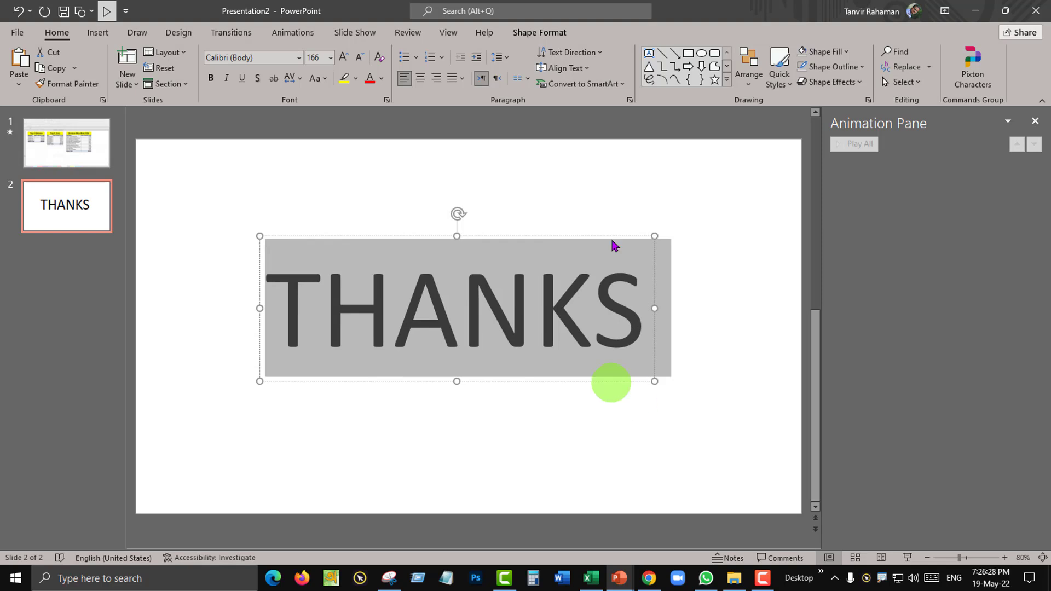
pyautogui.click(211, 78)
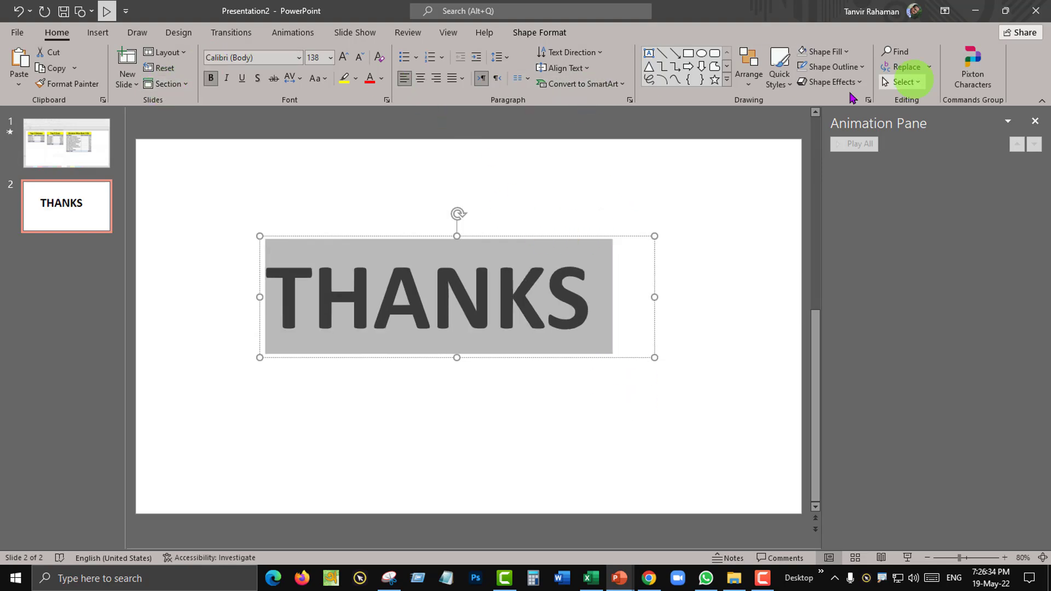
pyautogui.click(650, 295)
pyautogui.moveTo(554, 235); pyautogui.dragTo(592, 248)
# - Play the slide show from the report slide through to the THANKS slide and exit it
pyautogui.click(82, 142)
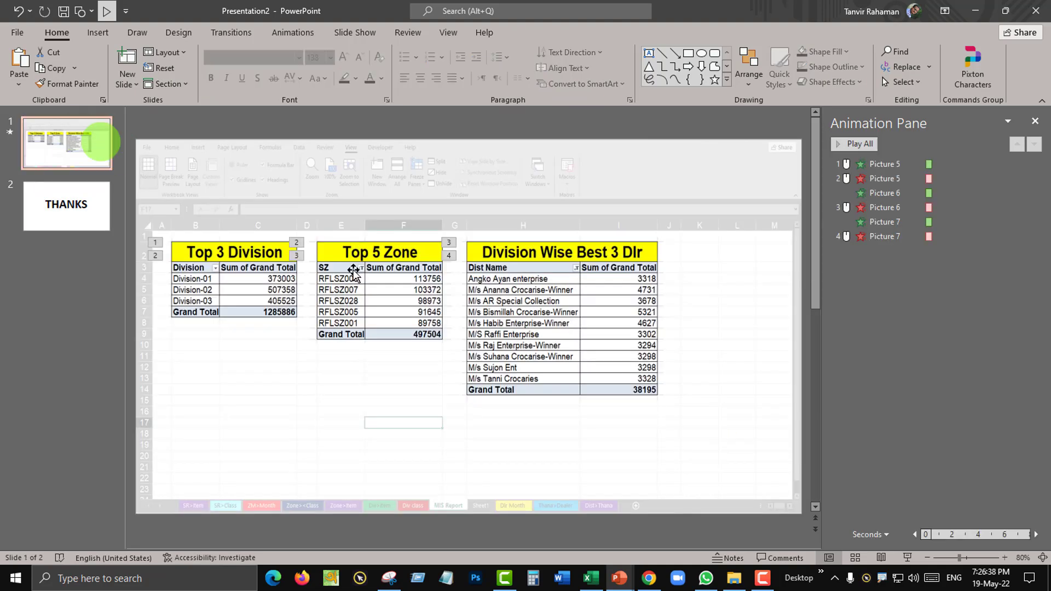
pyautogui.click(907, 559)
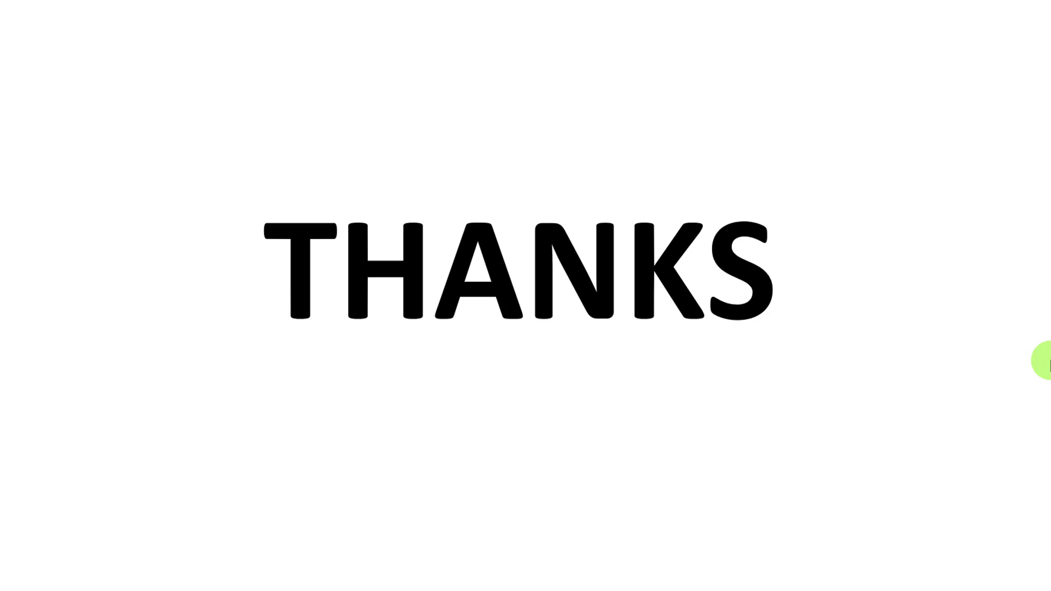
pyautogui.press('Escape')
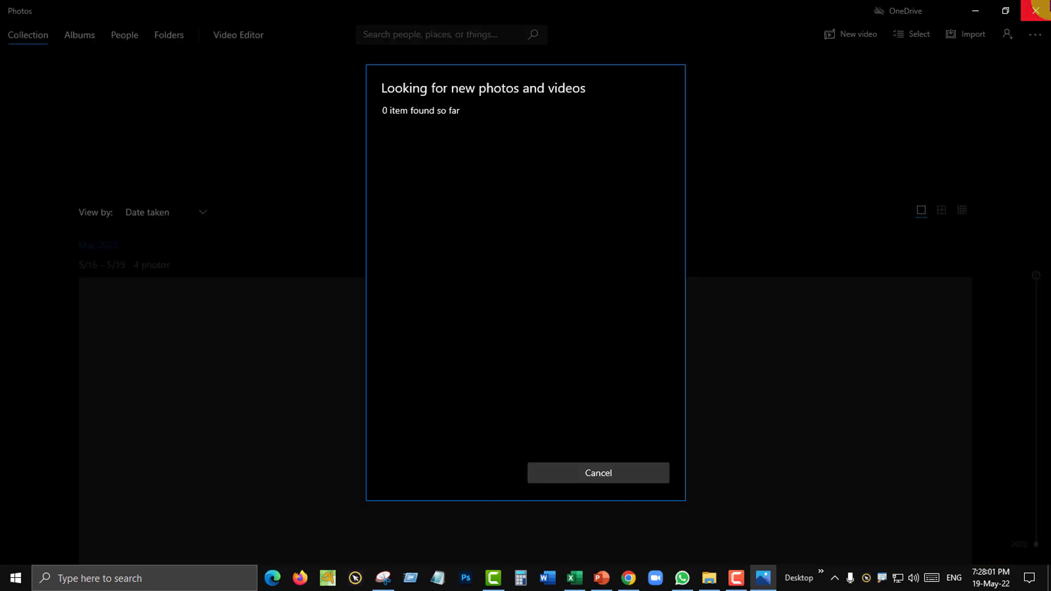
# - Clear the open windows by closing Photos, minimizing Presentation1, and closing Snipping Tool without saving the snip
pyautogui.click(1036, 10)
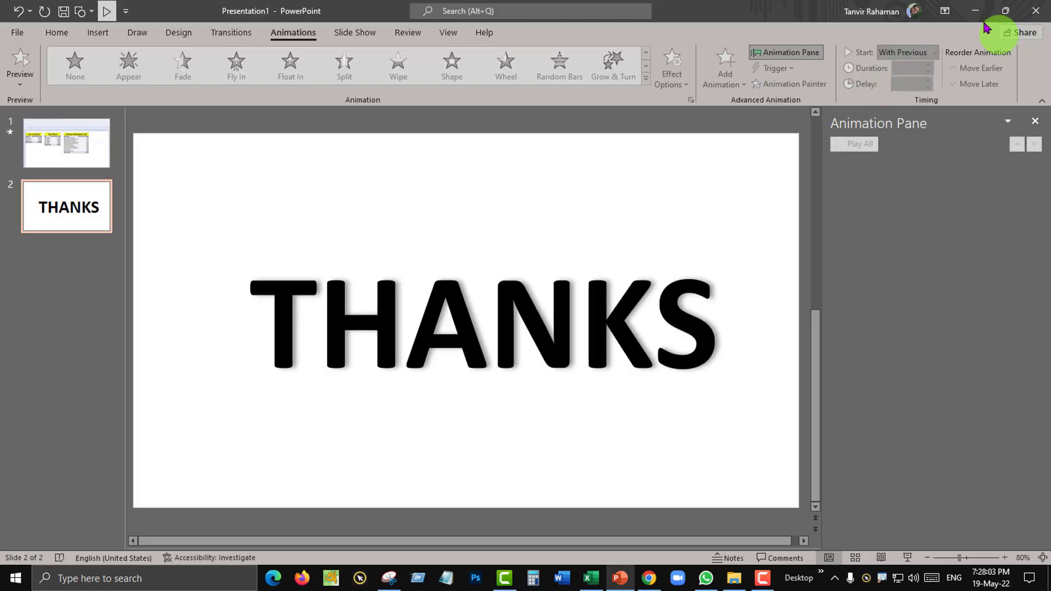
pyautogui.click(975, 11)
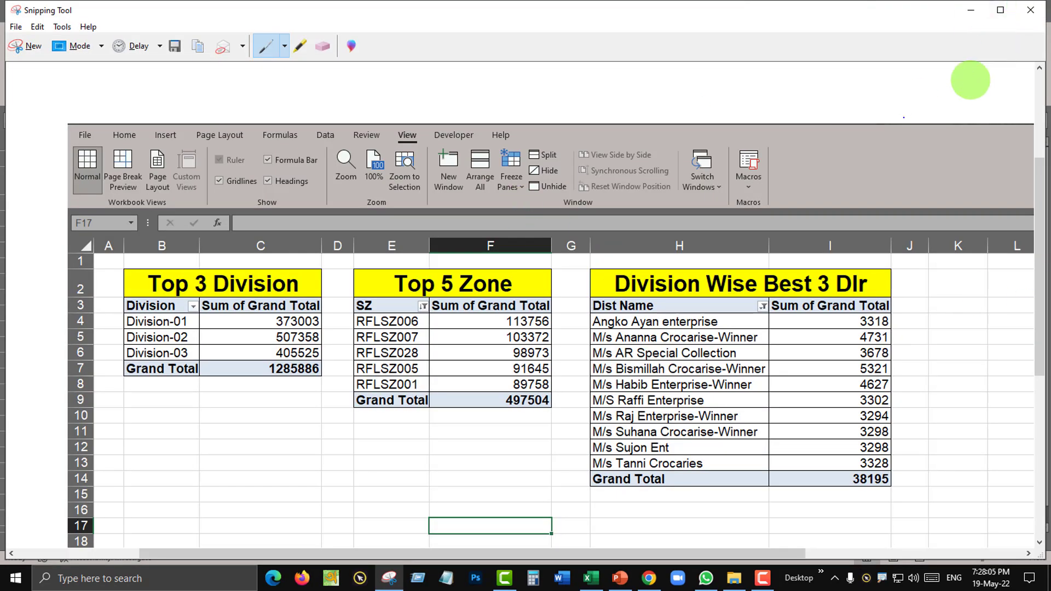
pyautogui.click(1030, 9)
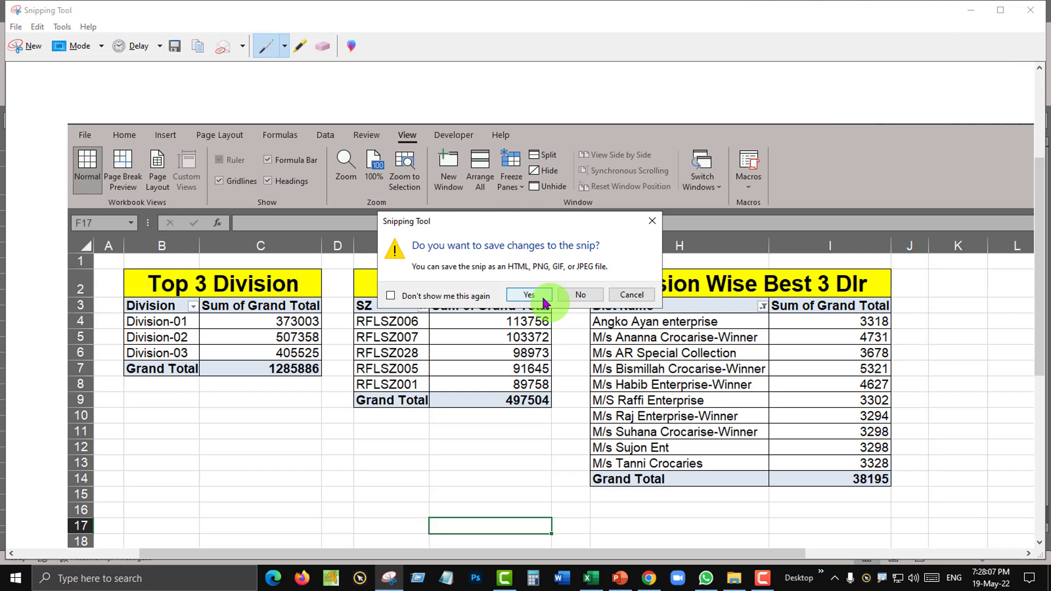
pyautogui.click(570, 294)
# - Close the Zone wise Item wise Data.xlsx workbook in Excel
pyautogui.click(354, 334)
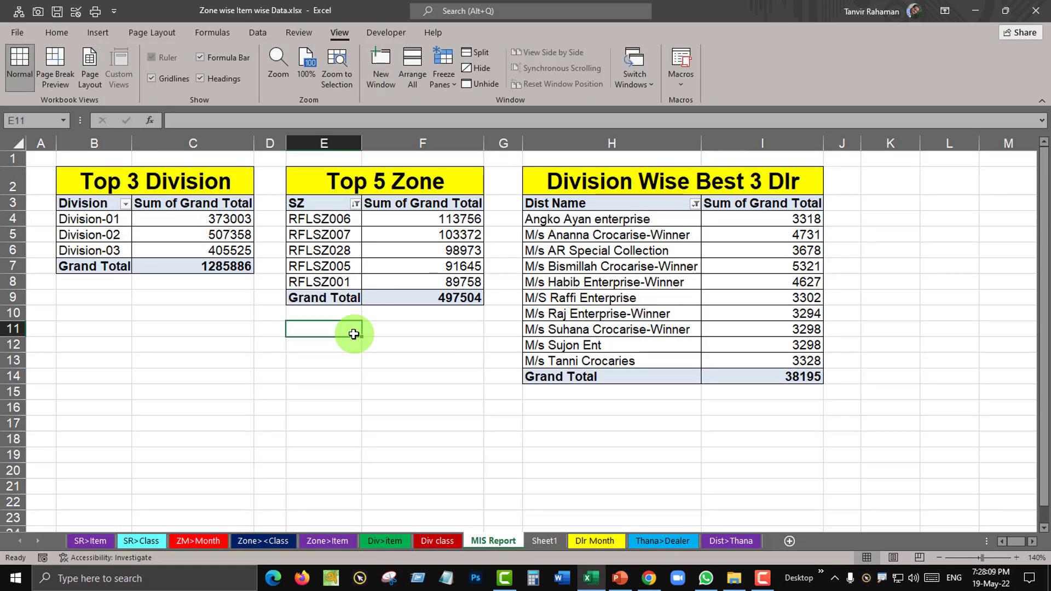
pyautogui.click(1036, 10)
pyautogui.click(543, 322)
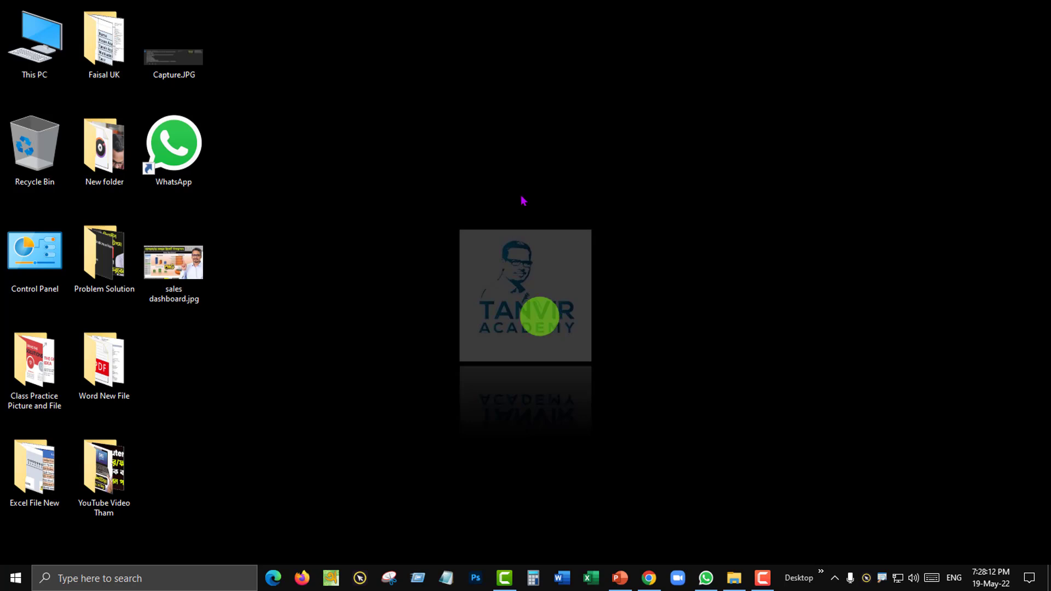
pyautogui.rightClick(521, 201)
pyautogui.click(541, 235)
pyautogui.rightClick(540, 239)
pyautogui.click(556, 272)
pyautogui.rightClick(467, 187)
pyautogui.click(490, 226)
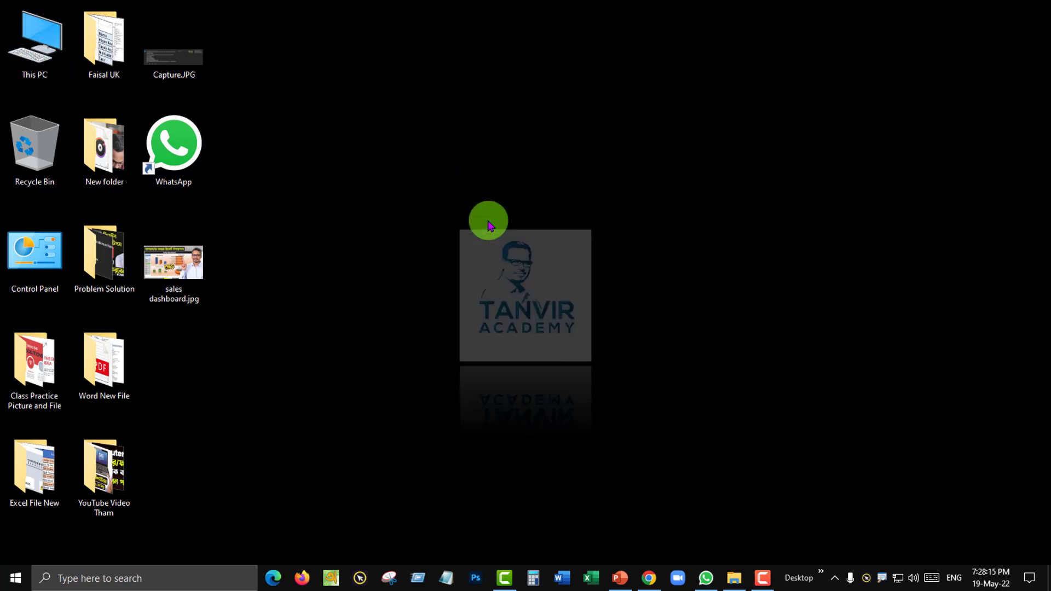
# - Switch to Chrome and close the YouTube and Google Translate pages
pyautogui.click(646, 579)
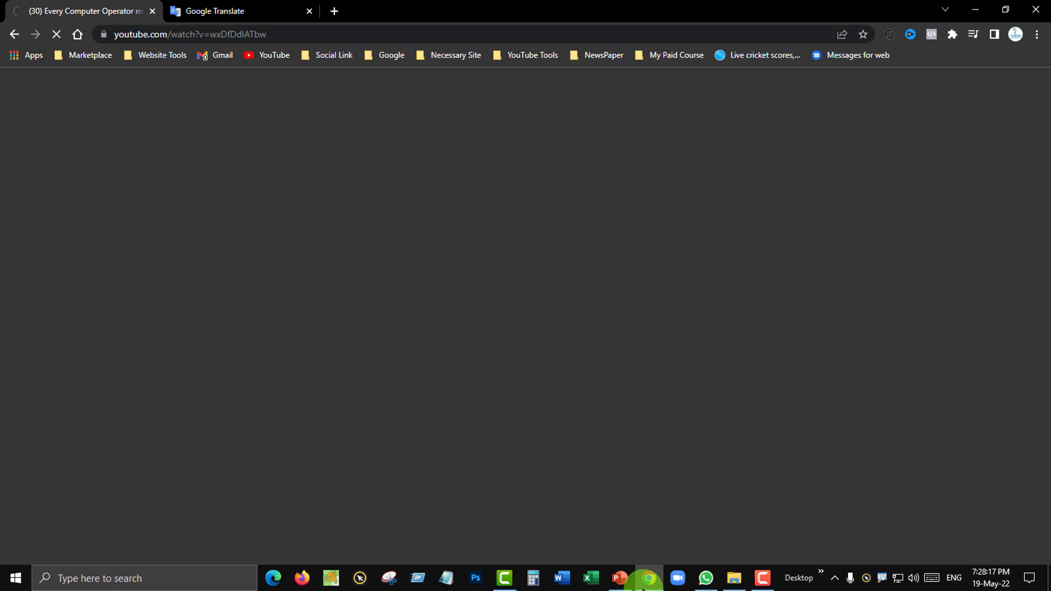
pyautogui.click(282, 10)
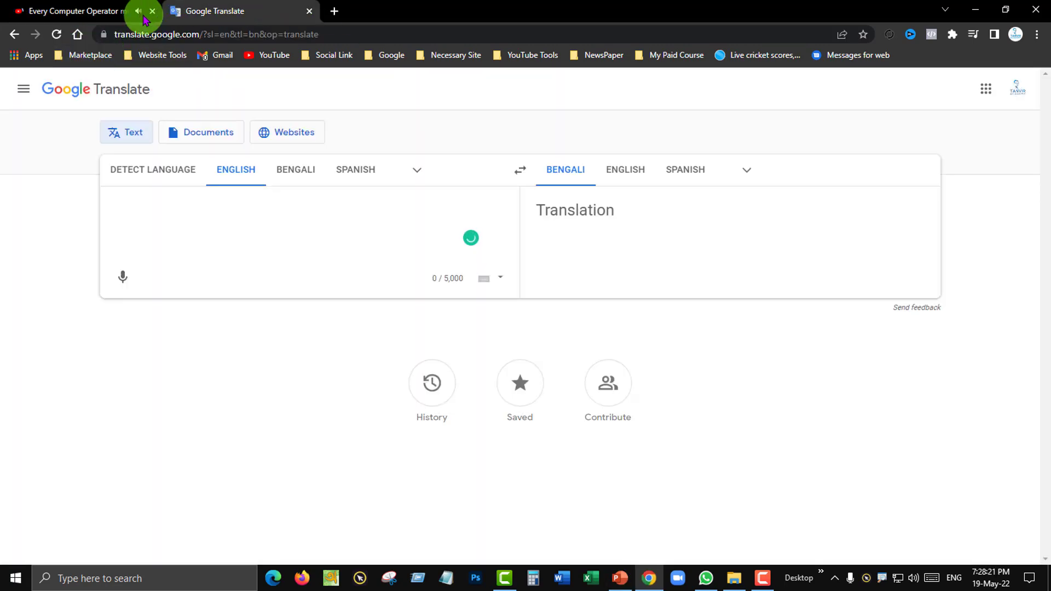
pyautogui.click(152, 11)
pyautogui.click(152, 11)
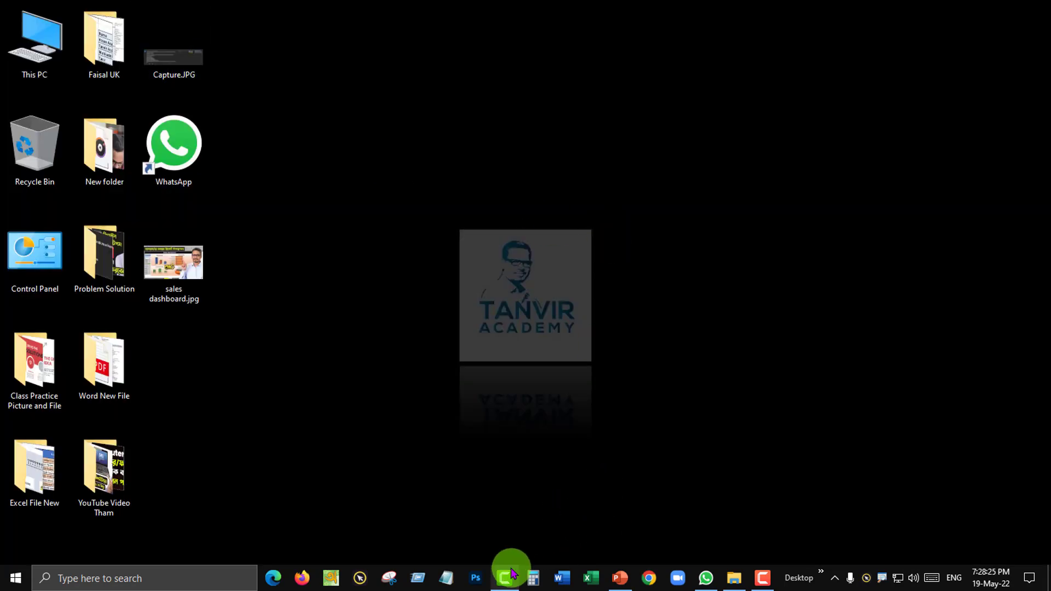
# - Browse This PC to the SoundRecord folder under Music and Record in the AC2003 device's internal shared storage
pyautogui.click(58, 48)
pyautogui.doubleClick(58, 48)
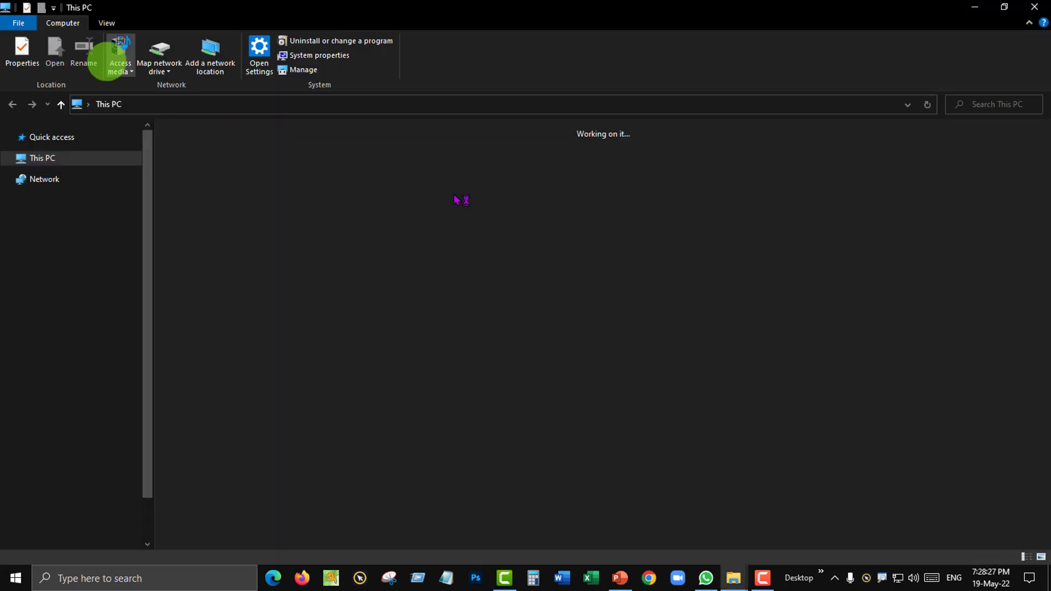
pyautogui.click(285, 250)
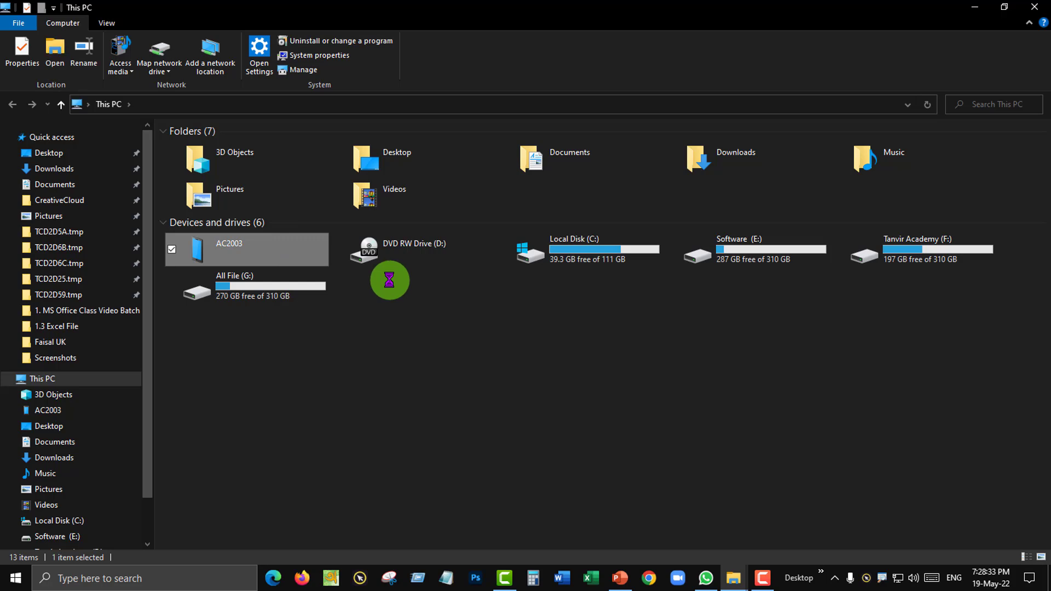
pyautogui.doubleClick(309, 153)
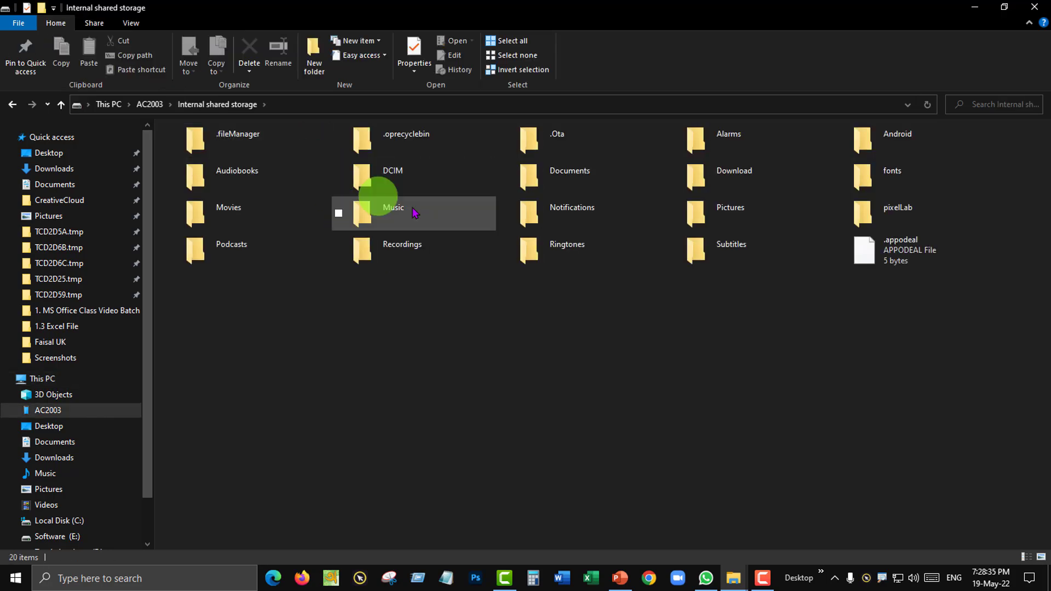
pyautogui.doubleClick(411, 211)
pyautogui.doubleClick(388, 143)
pyautogui.doubleClick(320, 144)
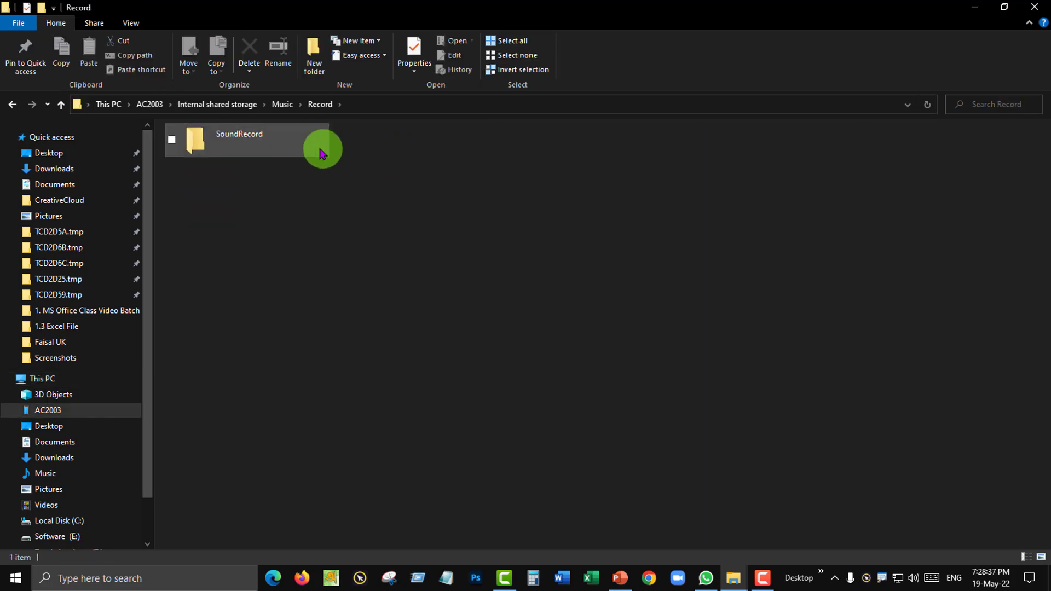
# - Select the Record-001, Record-002 and Record-003 WAV files and minimize the folder window
pyautogui.moveTo(224, 202); pyautogui.dragTo(601, 138)
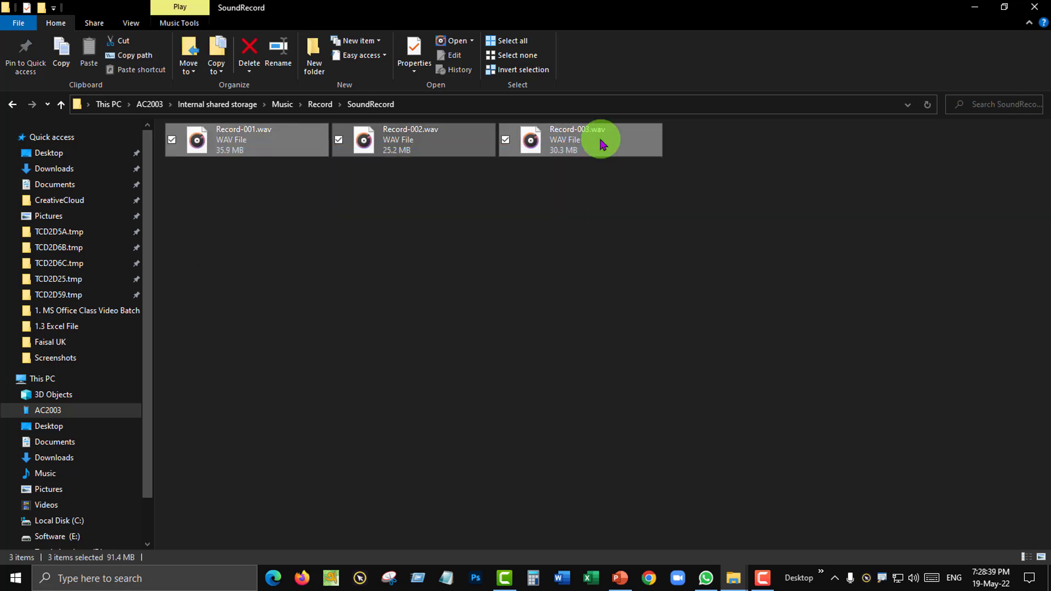
pyautogui.click(975, 7)
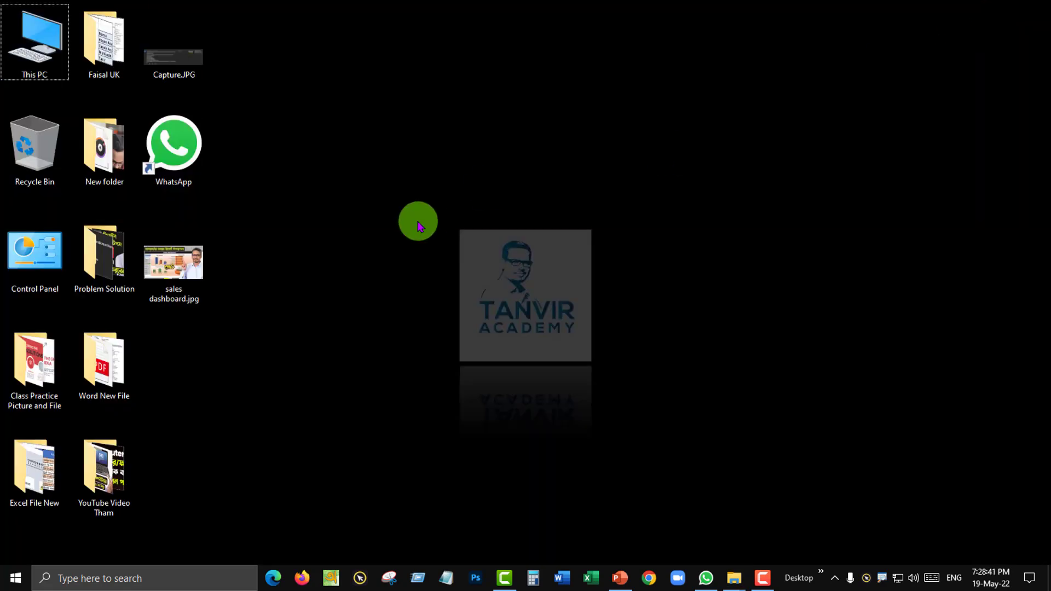